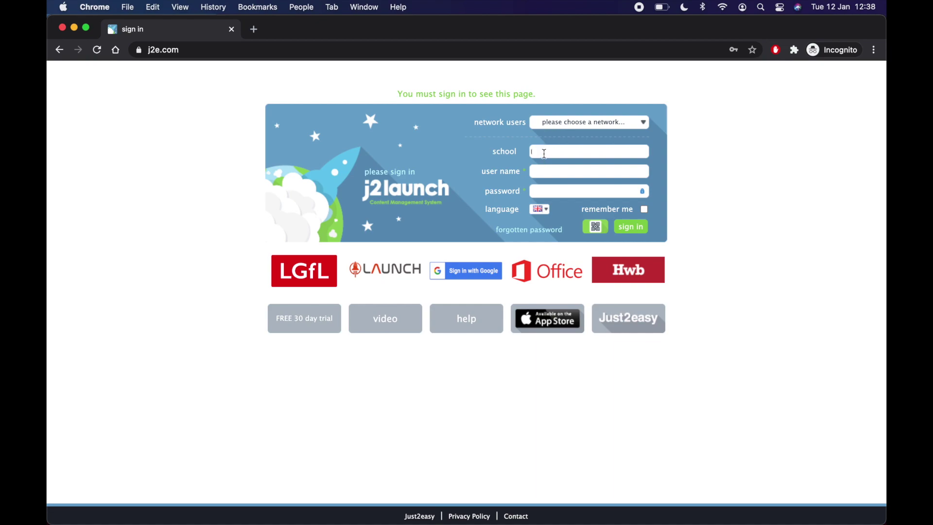
Step: Sign in as a clifton birmingham pupil with user name and password, remembering the login
type("clift")
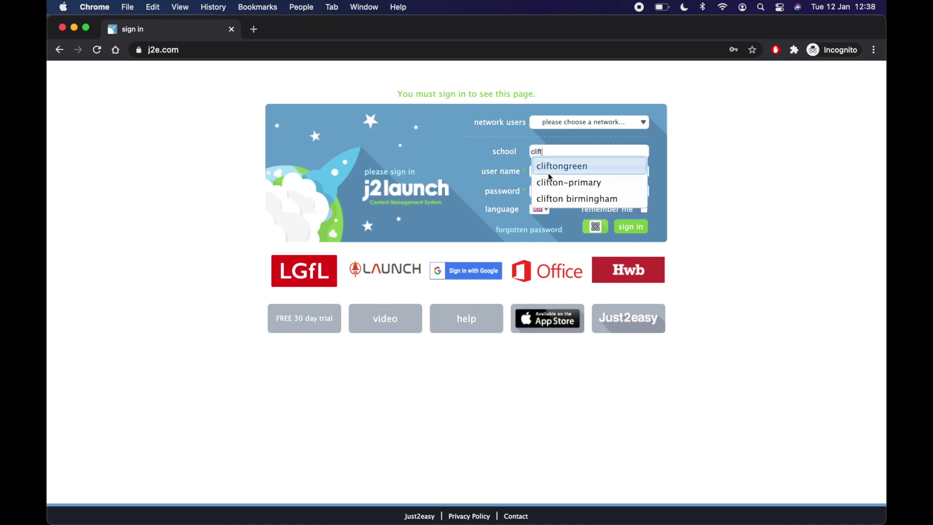
left_click(581, 199)
left_click(568, 176)
type("Exa")
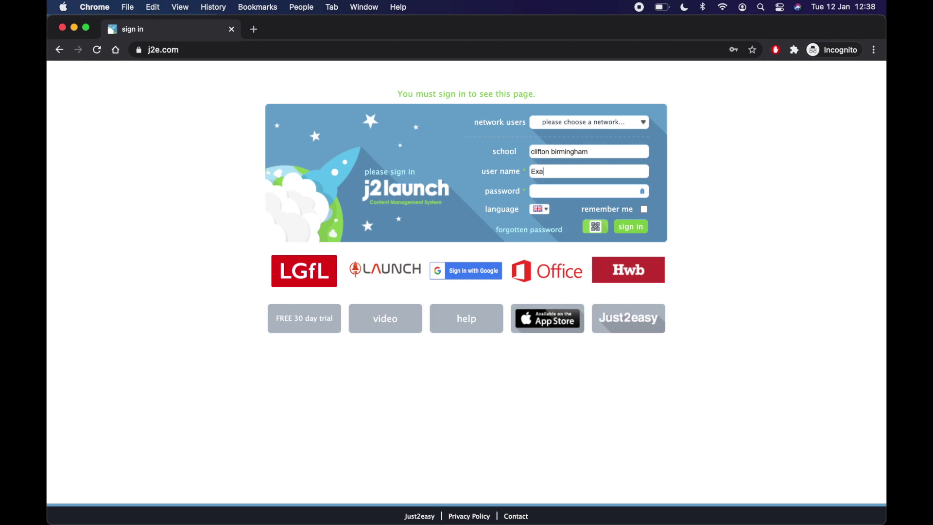
type("mplePupil")
left_click(645, 210)
left_click(639, 235)
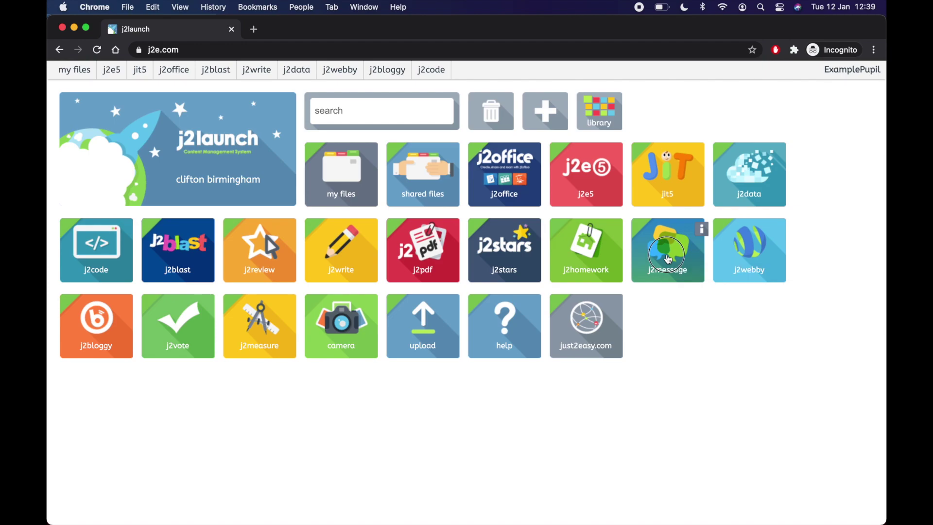
Step: Drag the j2message tile up to sit right after shared files on the dashboard
left_click_drag(669, 259, 499, 186)
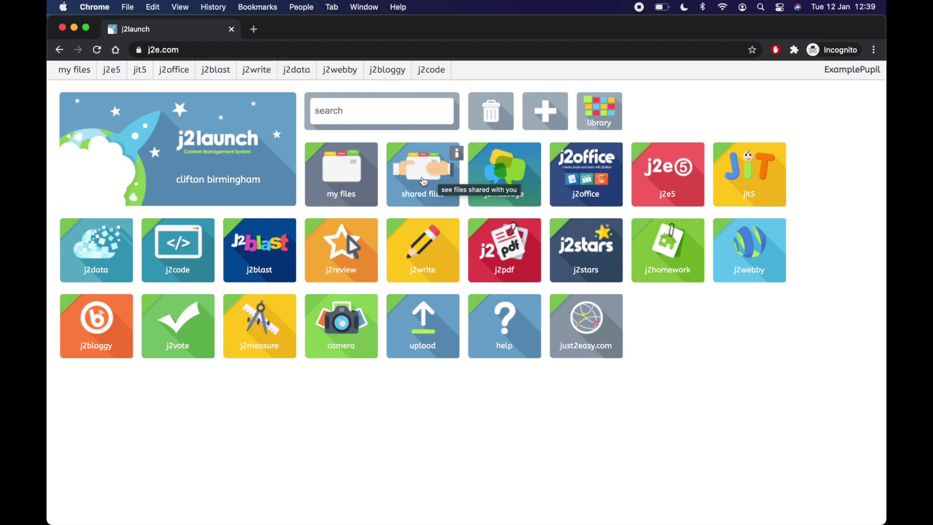
Step: Browse shared files down to the 6P > Home Learning > English folder
left_click(424, 181)
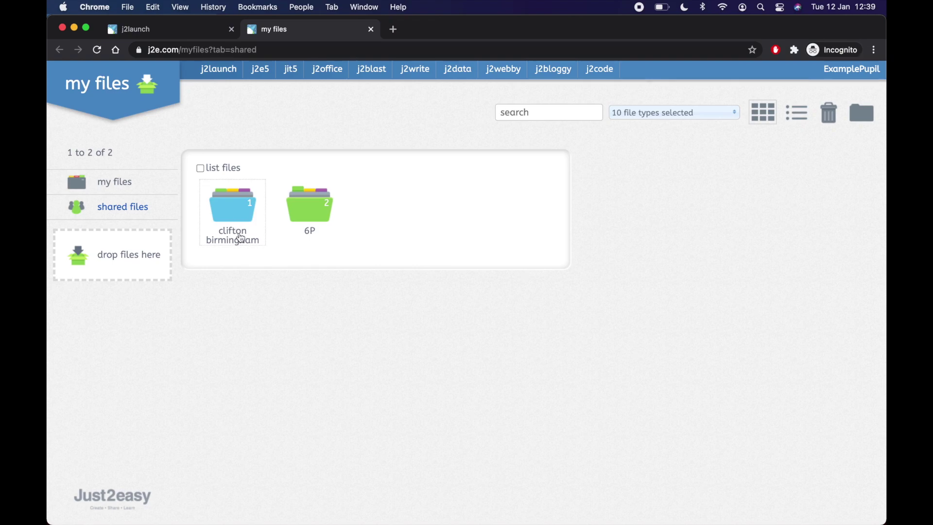
left_click(313, 216)
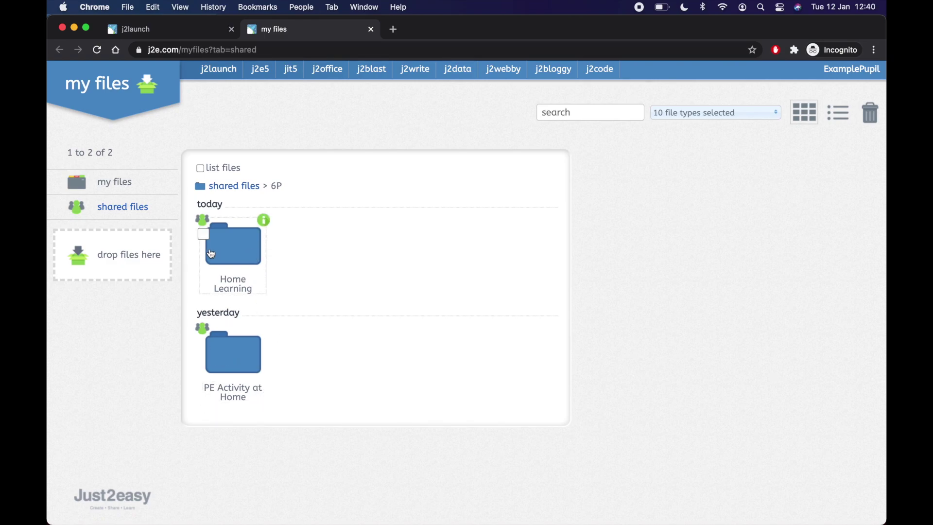
left_click(233, 263)
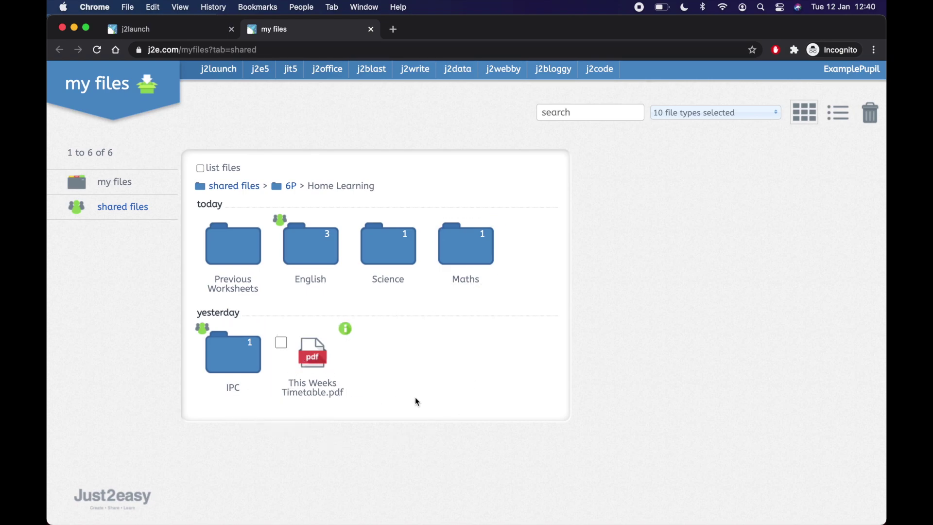
left_click(323, 252)
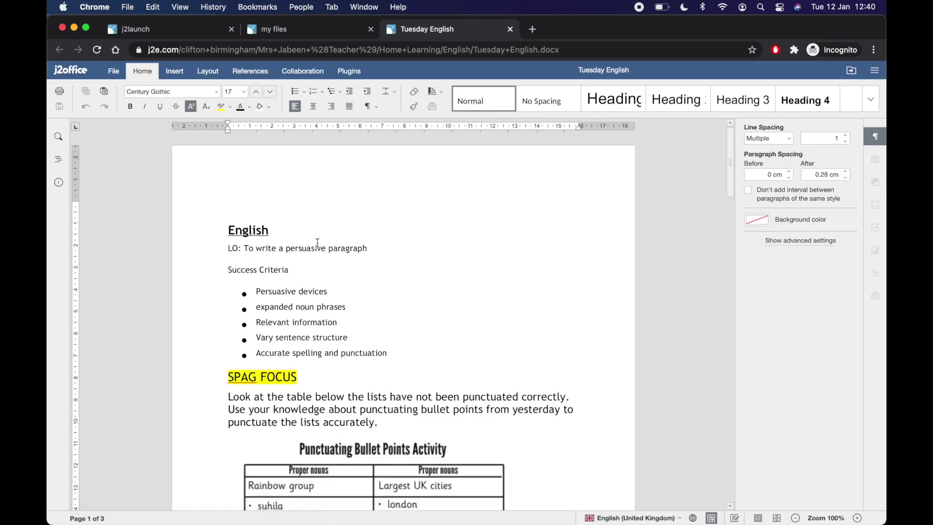
Step: Scroll Tuesday English down to the Punctuating Bullet Points table and place the cursor beside it
scroll(443, 274, "down", 3)
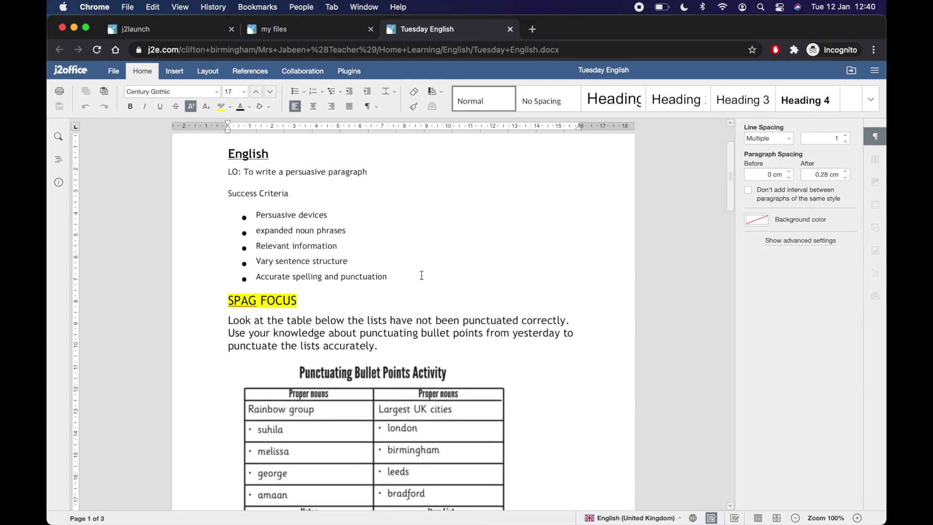
scroll(415, 273, "down", 2)
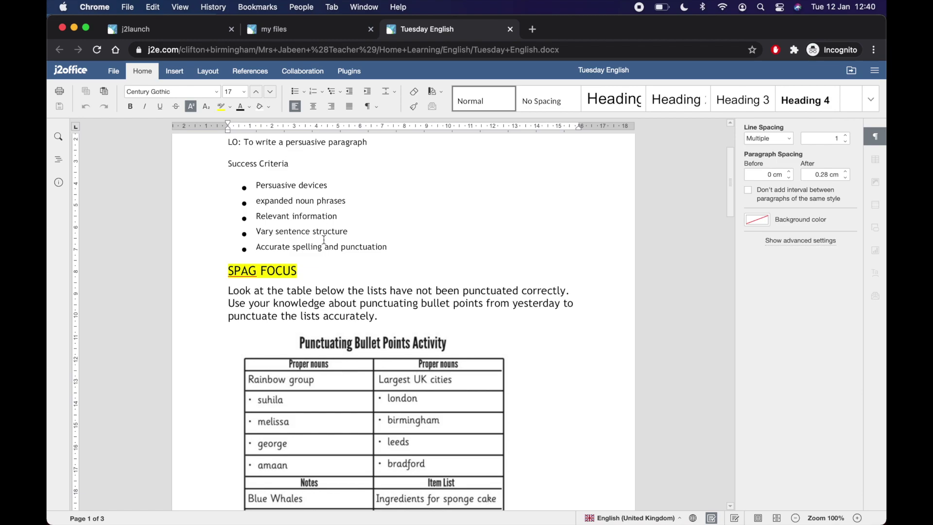
scroll(415, 261, "down", 1)
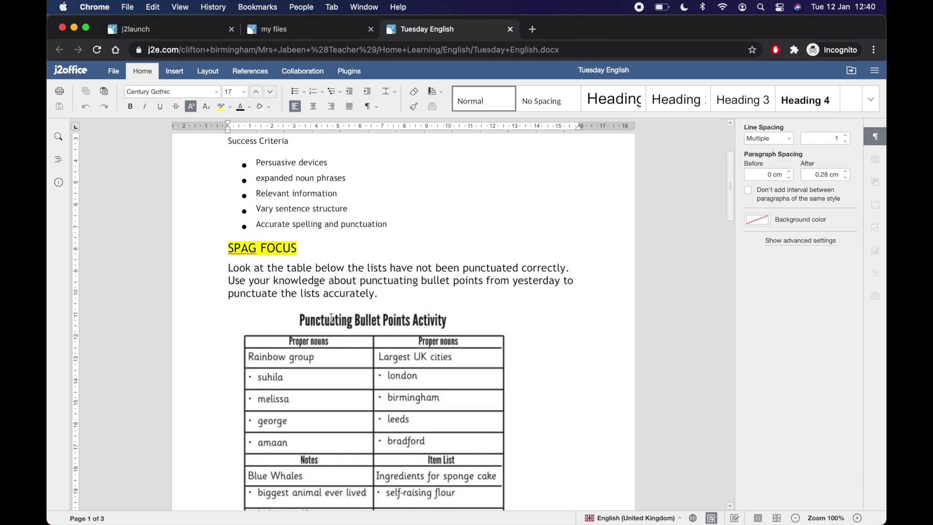
scroll(329, 354, "down", 2)
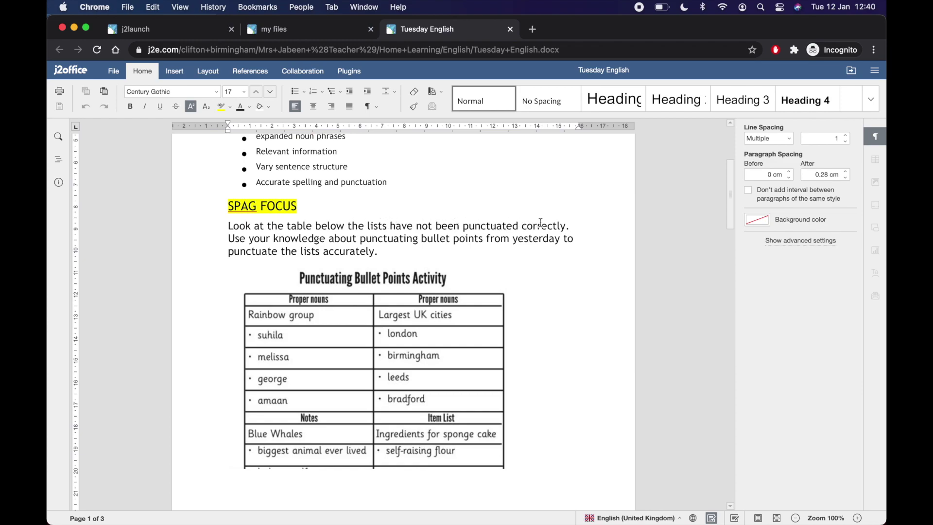
scroll(452, 318, "down", 2)
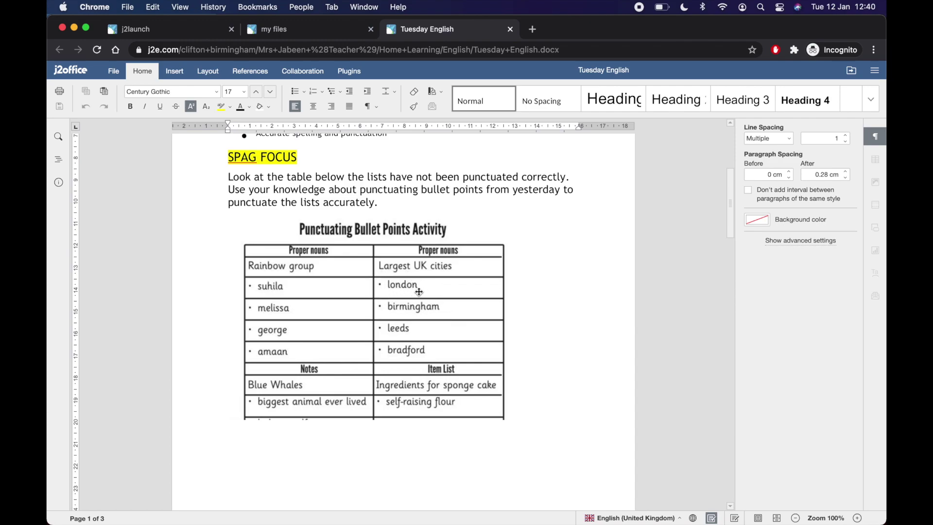
left_click(514, 294)
type("n n")
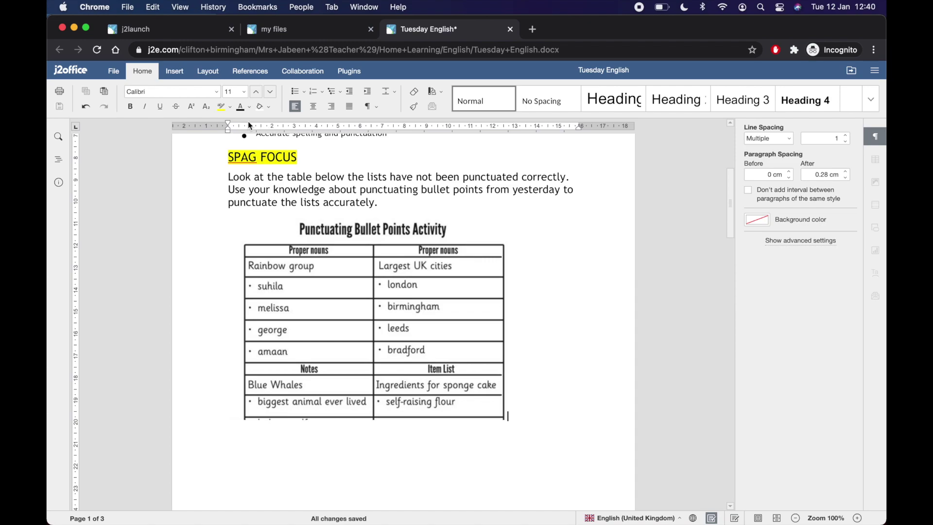
left_click(176, 72)
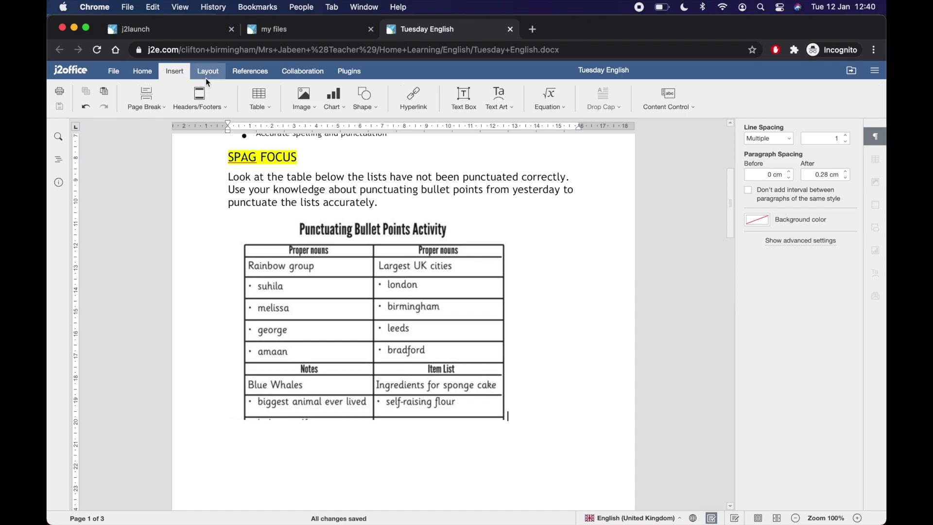
Step: Draw a text box just right of the table containing the word London
left_click(461, 107)
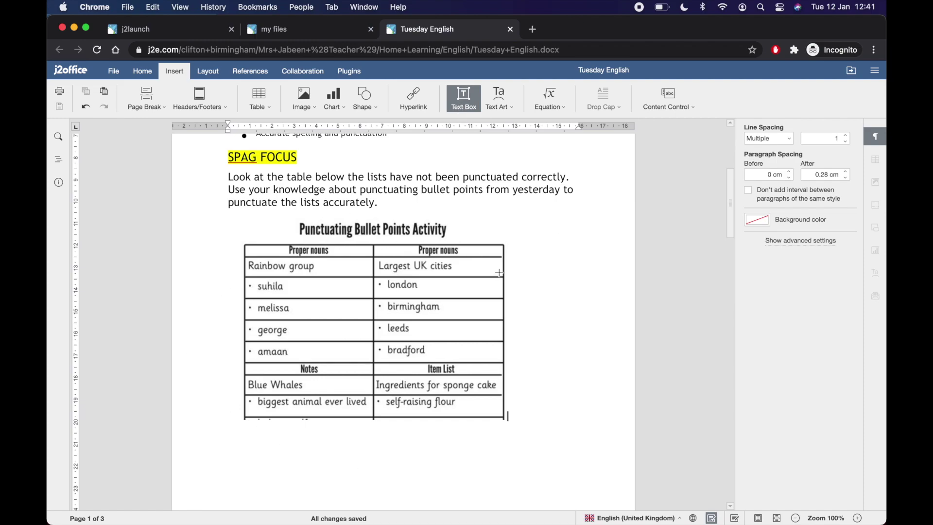
left_click_drag(507, 279, 581, 301)
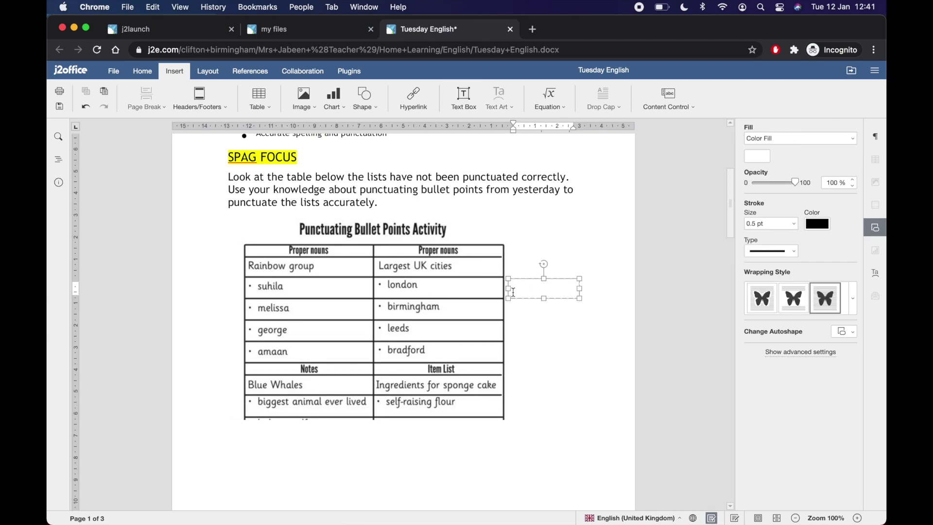
type("London")
left_click(590, 314)
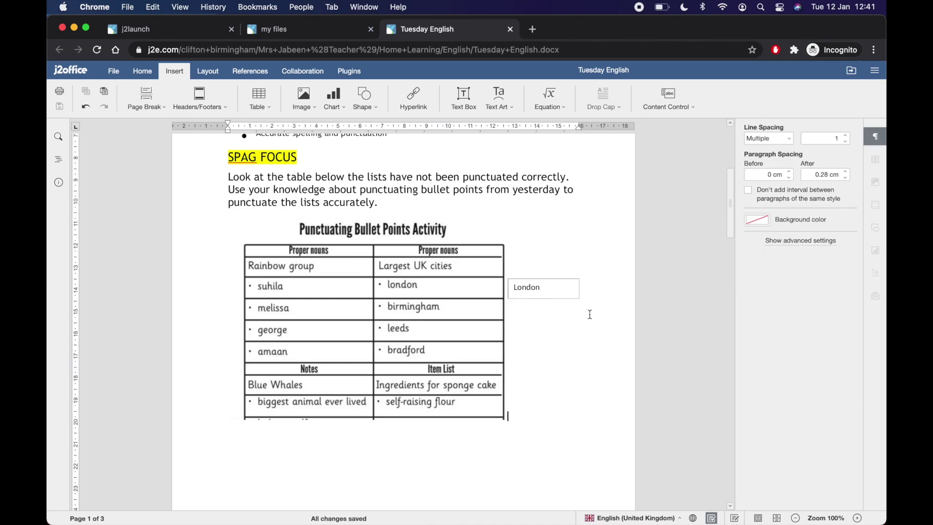
left_click_drag(547, 291, 515, 292)
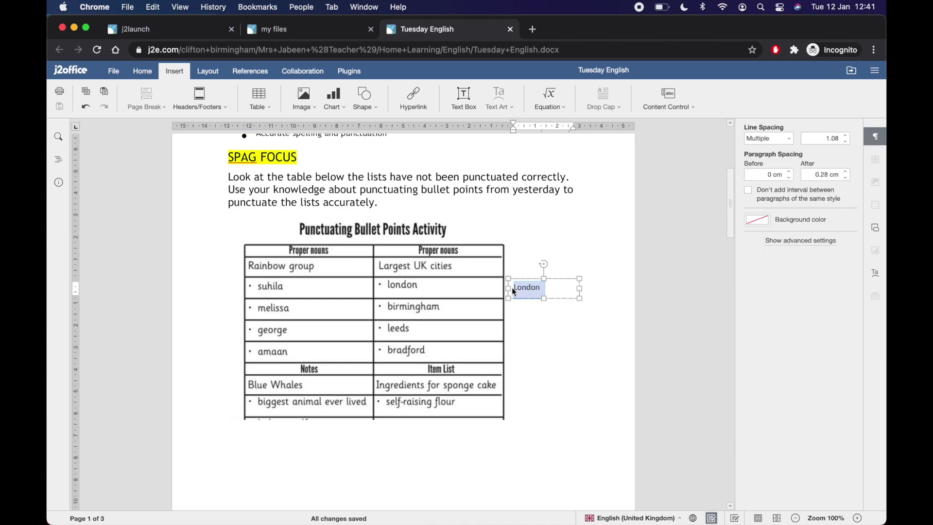
Step: Format London as 16 pt AR PL UKai TW MBE, bold, underlined and red
left_click(154, 76)
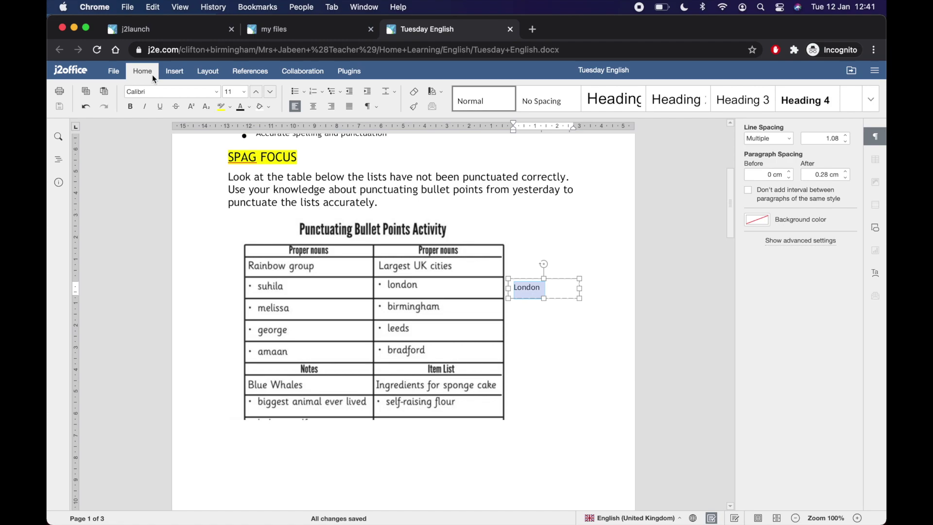
left_click(254, 95)
left_click(255, 95)
left_click(254, 95)
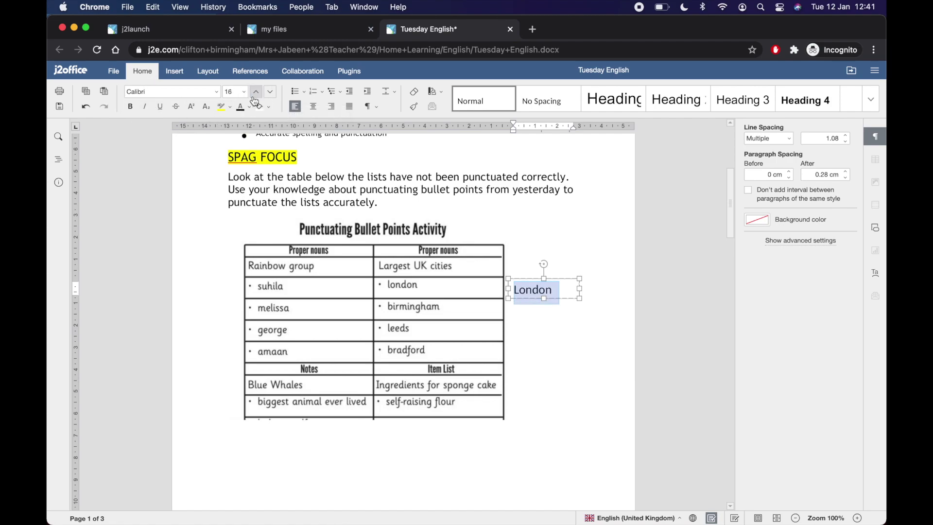
left_click(219, 95)
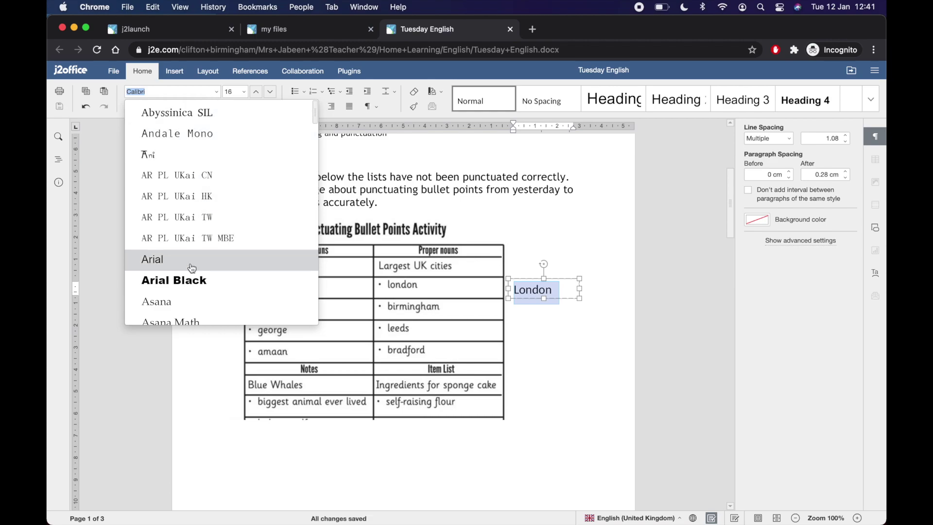
left_click(194, 249)
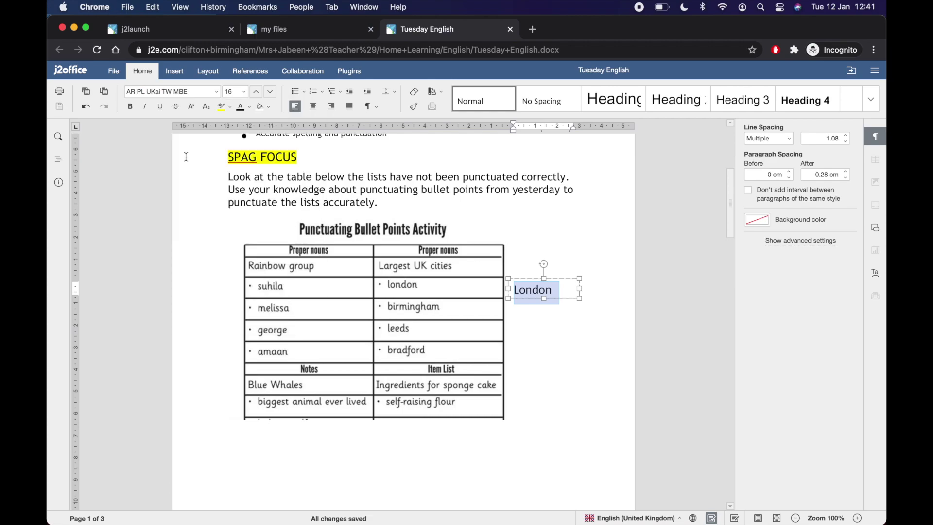
left_click(160, 106)
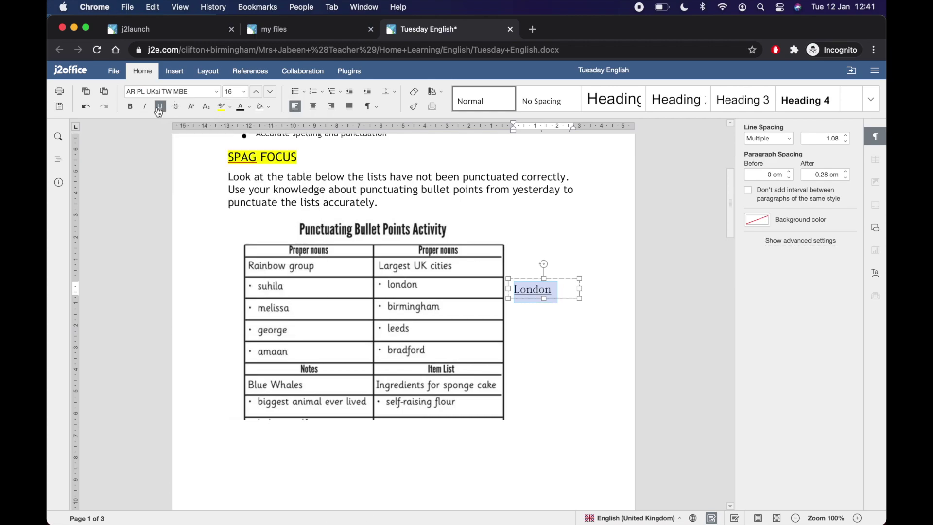
left_click(131, 107)
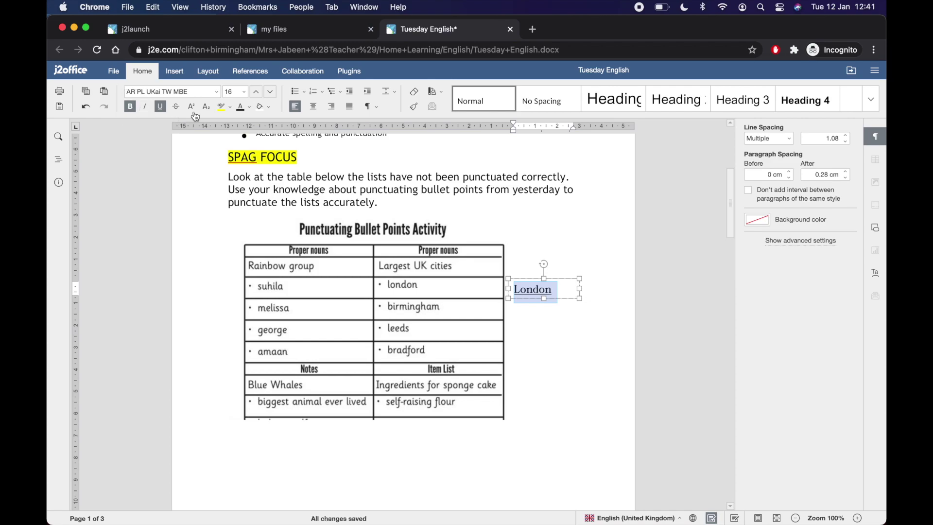
left_click(249, 107)
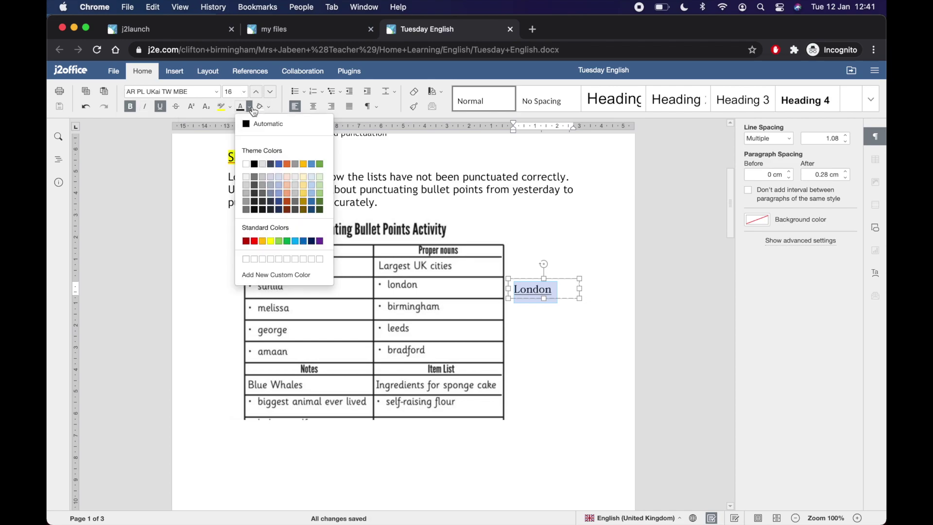
left_click(255, 241)
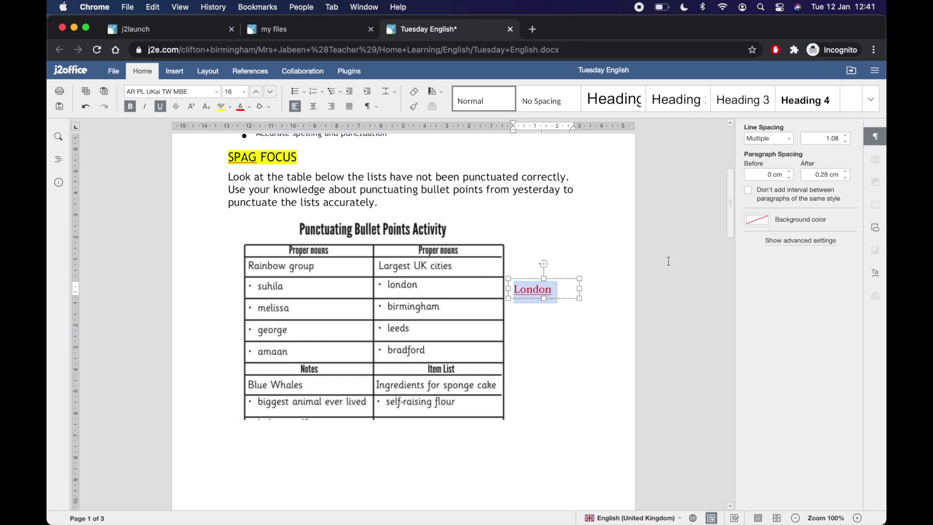
key("Escape")
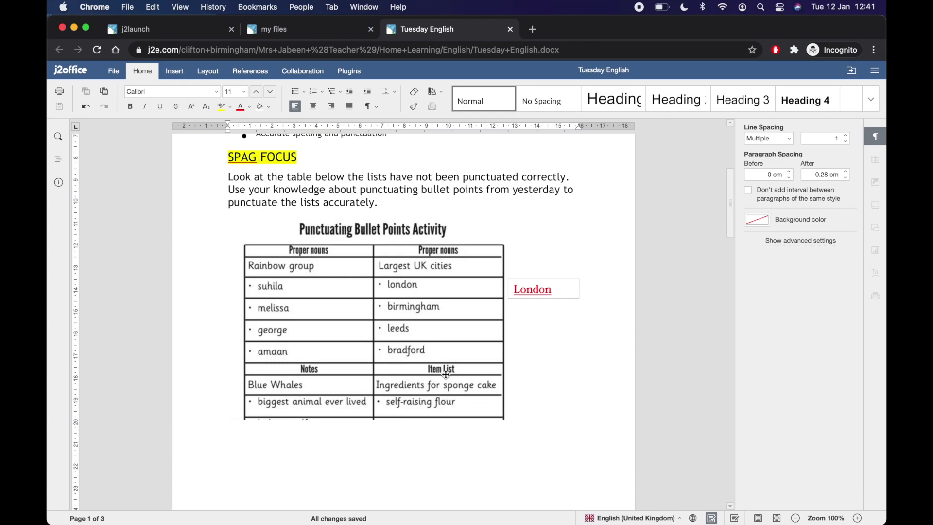
scroll(443, 374, "down", 10)
scroll(446, 375, "down", 5)
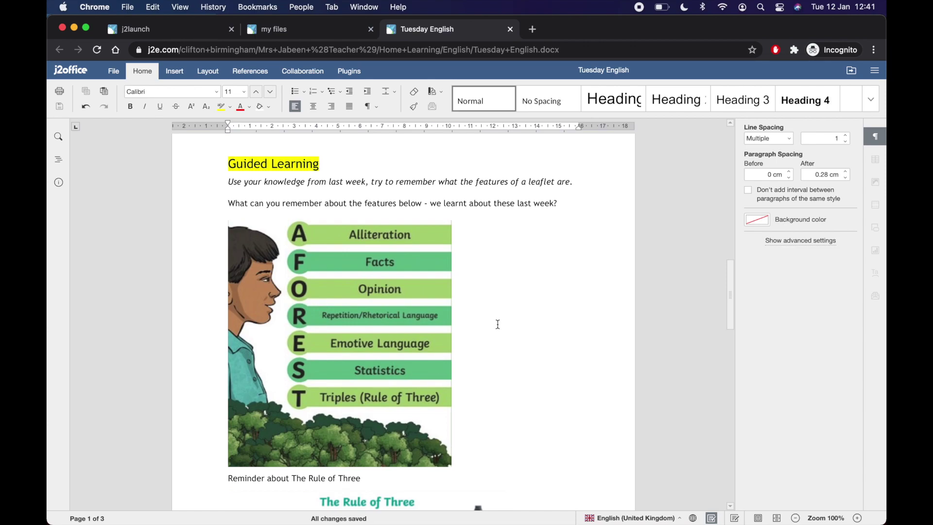
scroll(501, 324, "down", 6)
scroll(502, 325, "up", 15)
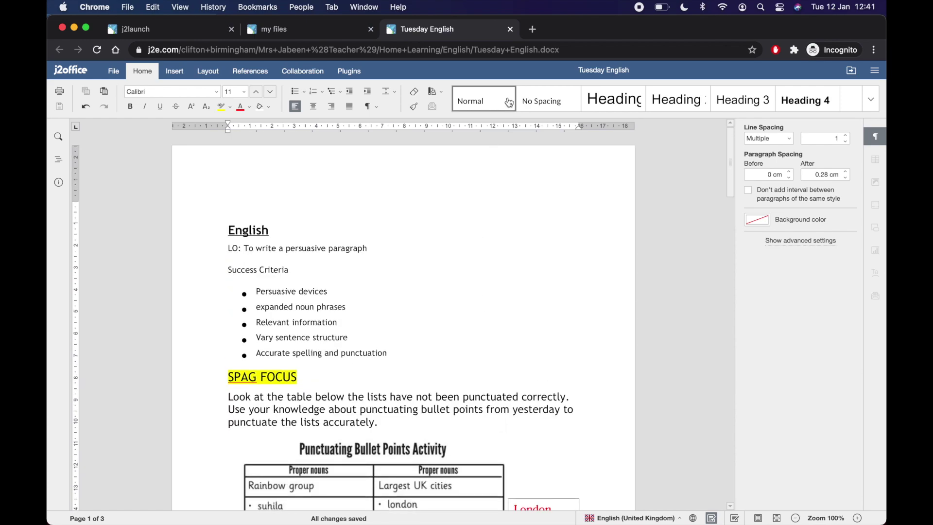
left_click(513, 30)
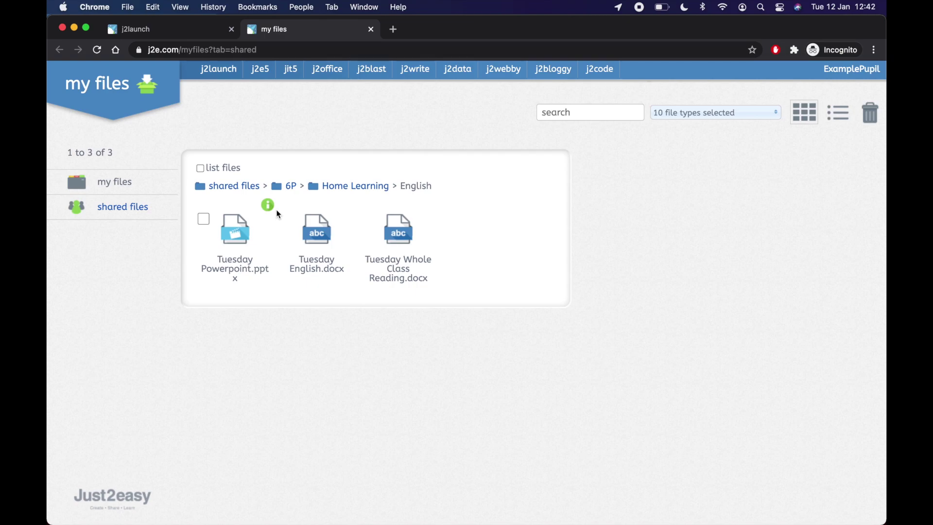
Step: Open the pupil's own copy, Tuesday English-1, from my files
left_click(115, 182)
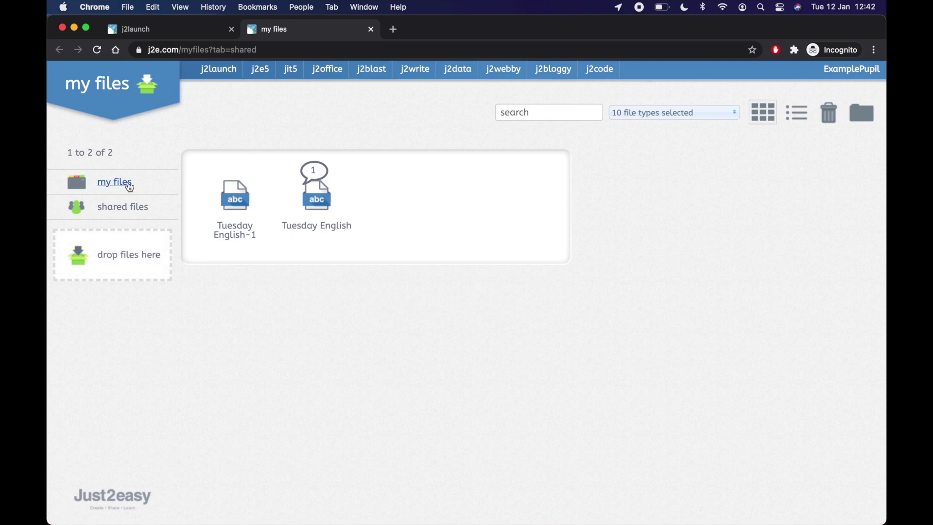
mouse_move(204, 199)
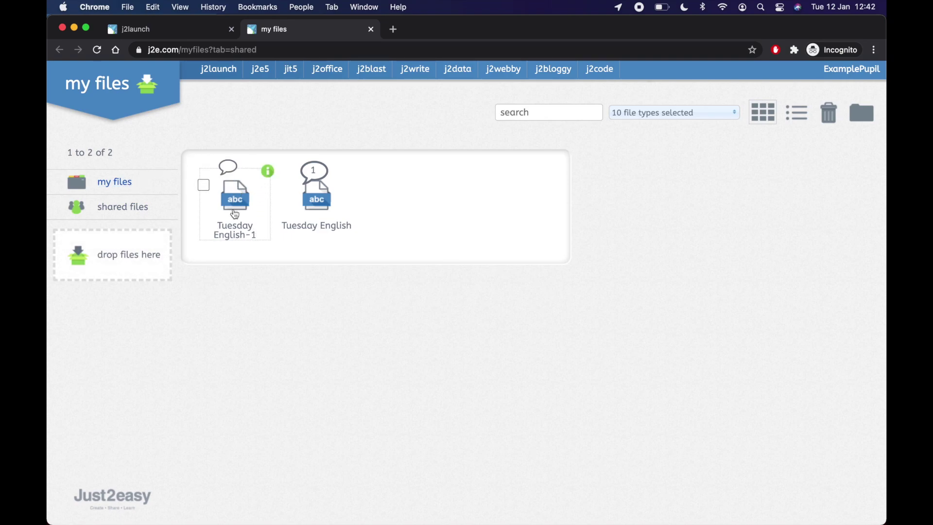
left_click(235, 214)
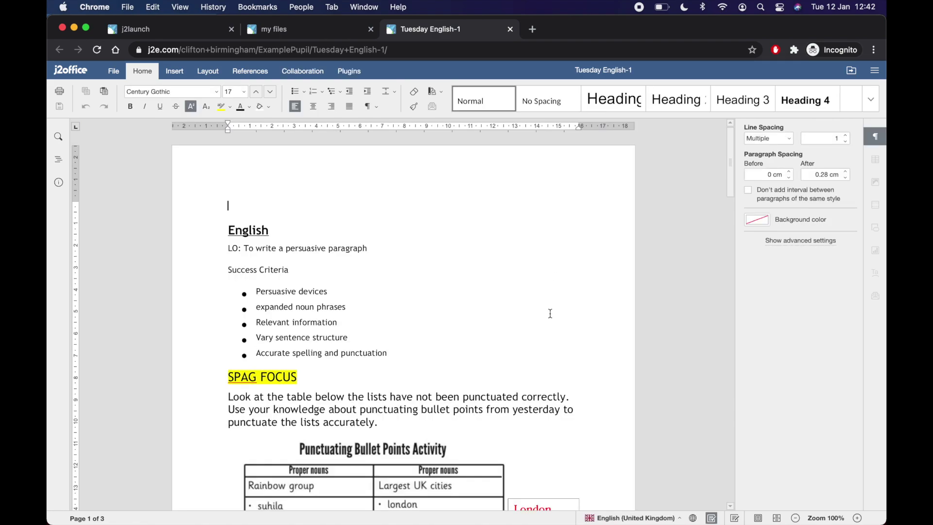
Step: Close Tuesday English-1 and open its learning conversation in my files
scroll(549, 313, "down", 5)
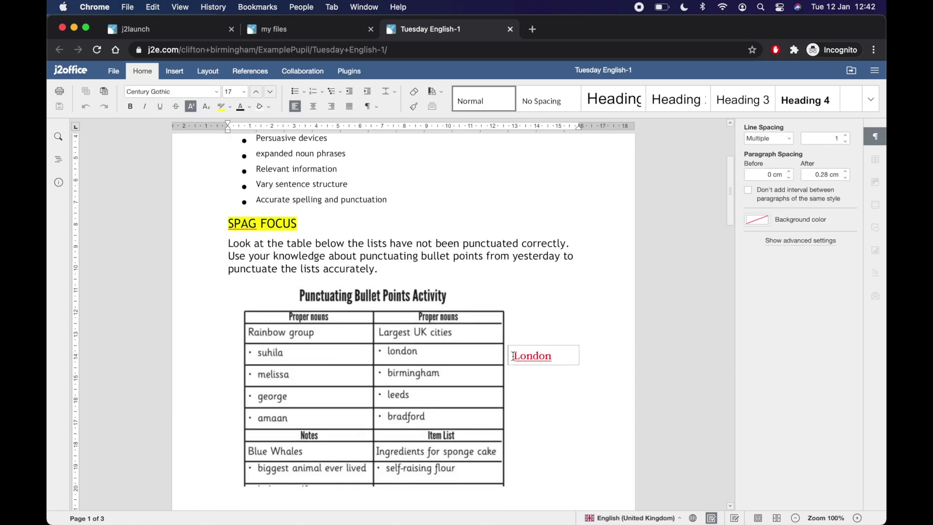
left_click(510, 29)
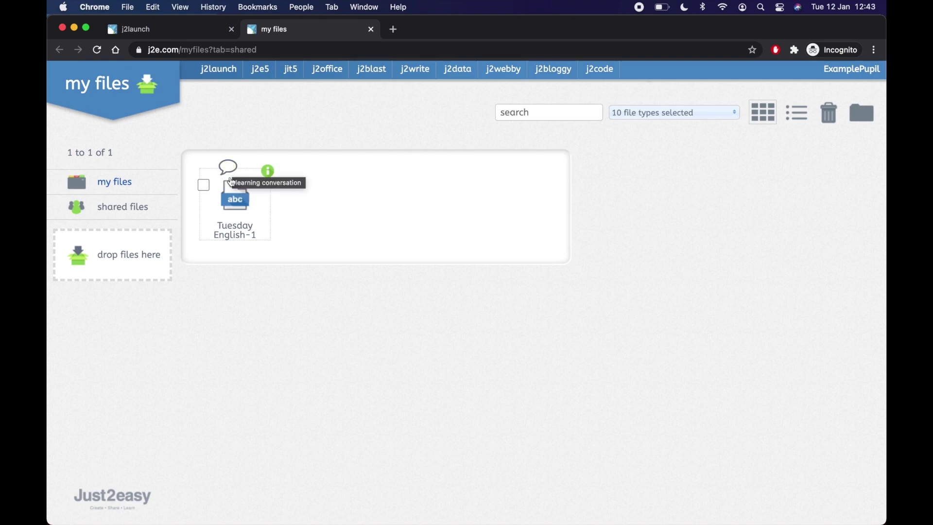
left_click(228, 168)
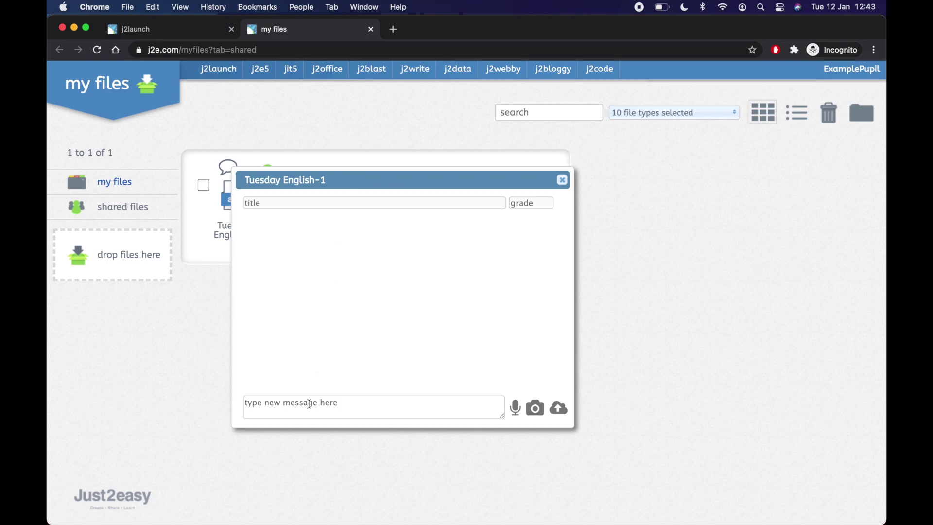
Step: Post 'I have finished my English for today.' on Tuesday English-1 and close the conversation
left_click(308, 407)
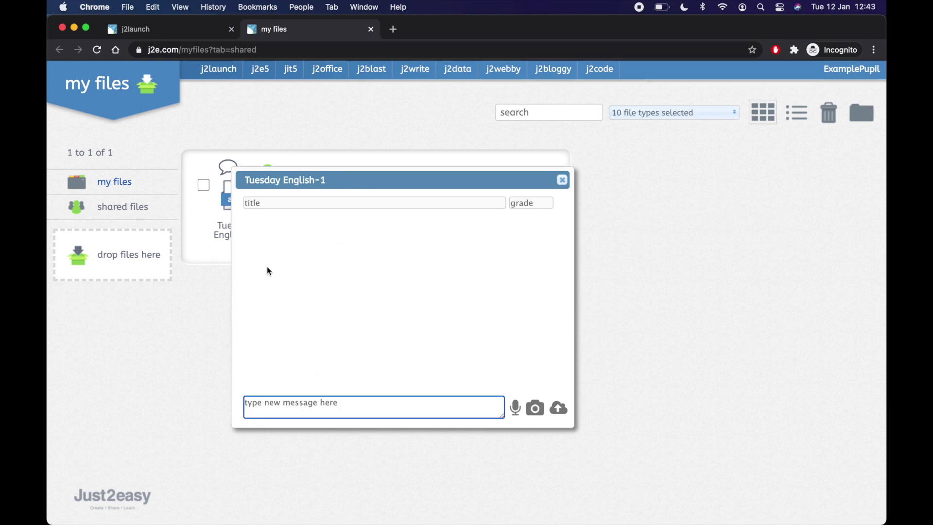
left_click(309, 402)
type("I have finisdh")
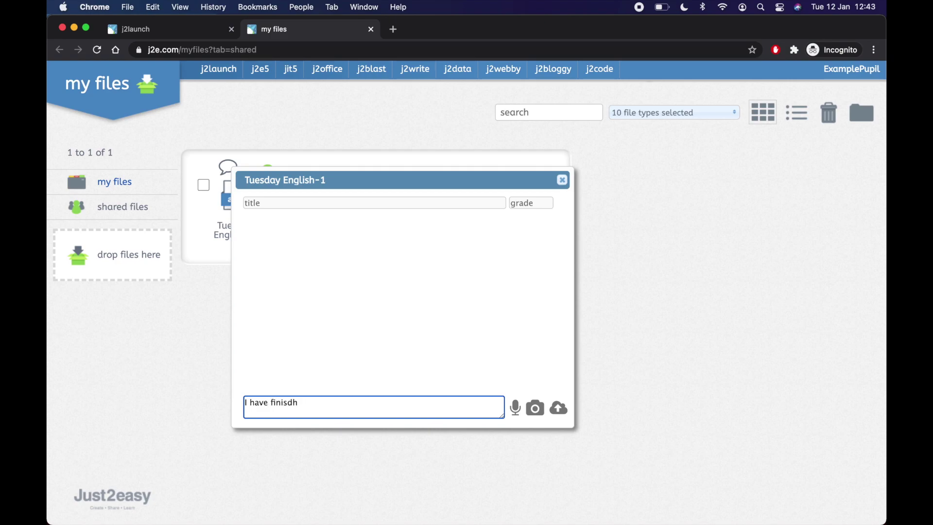
type("ehed my English for today")
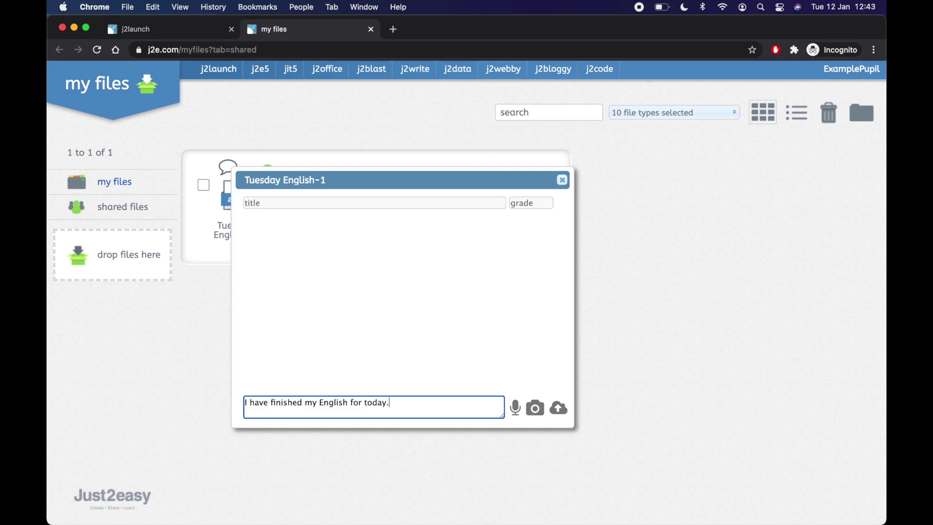
type(".")
key("Return")
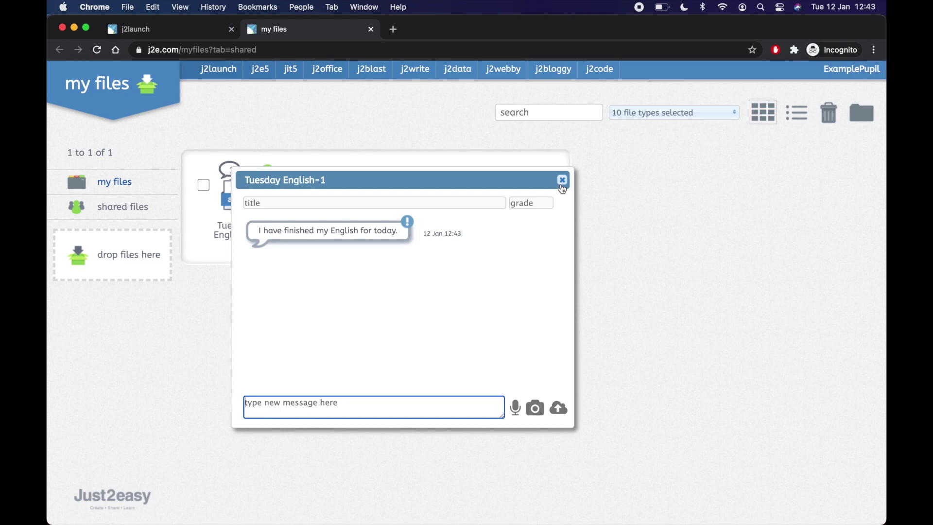
left_click(562, 180)
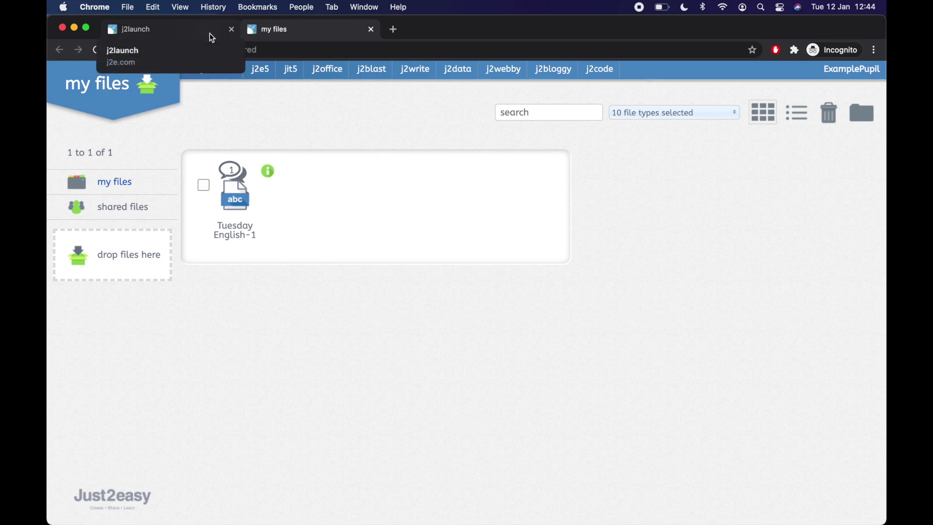
left_click(213, 38)
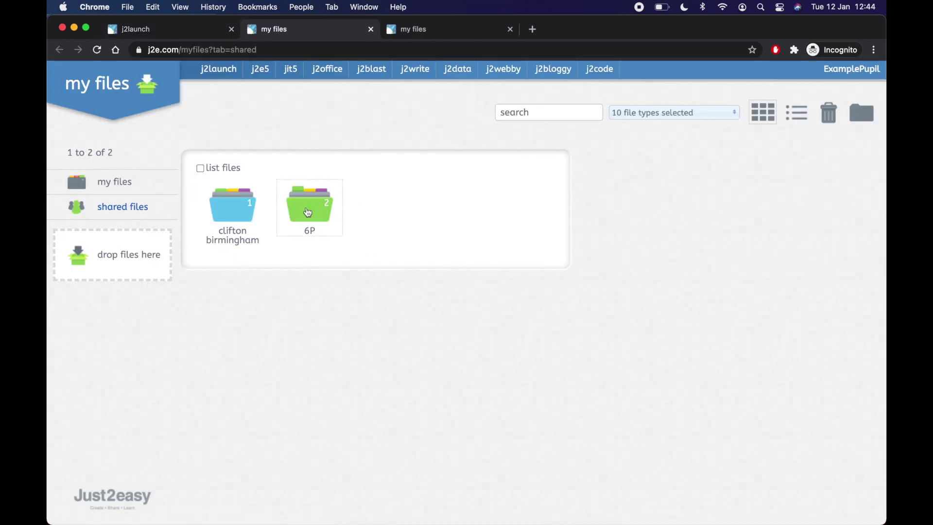
Step: Browse shared 6P > Home Learning > English, return to my files, then close that tab
left_click(308, 209)
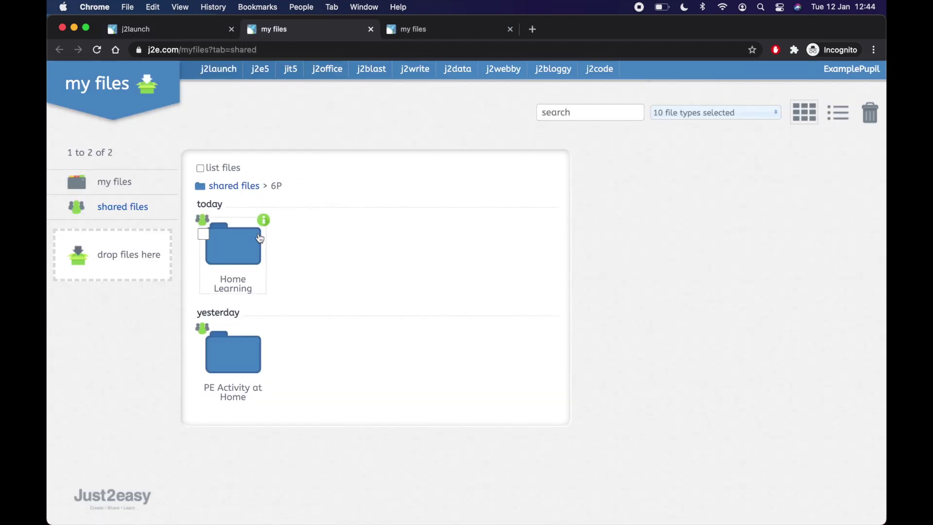
left_click(233, 243)
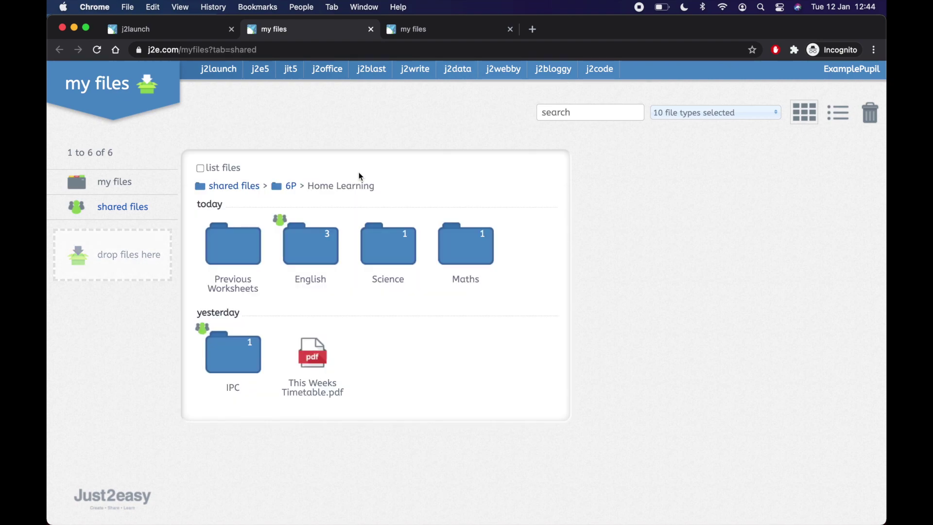
left_click(325, 265)
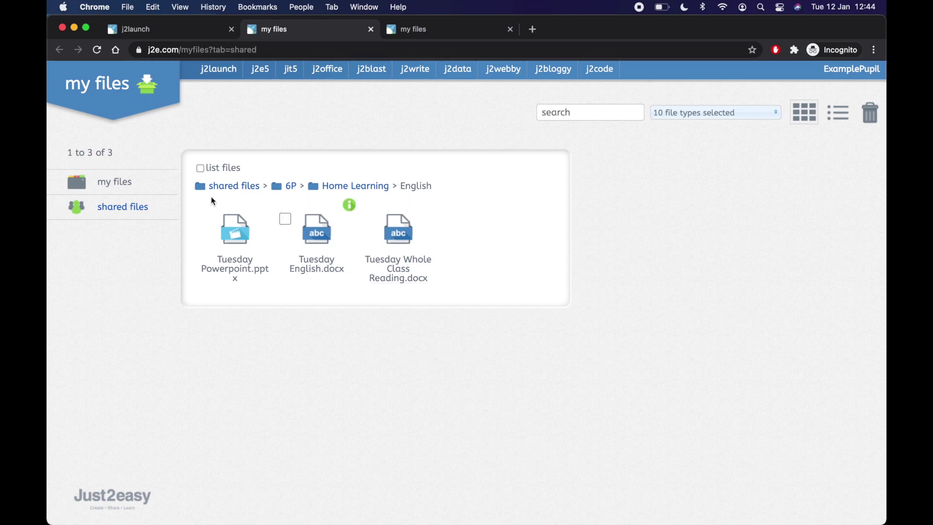
left_click(129, 185)
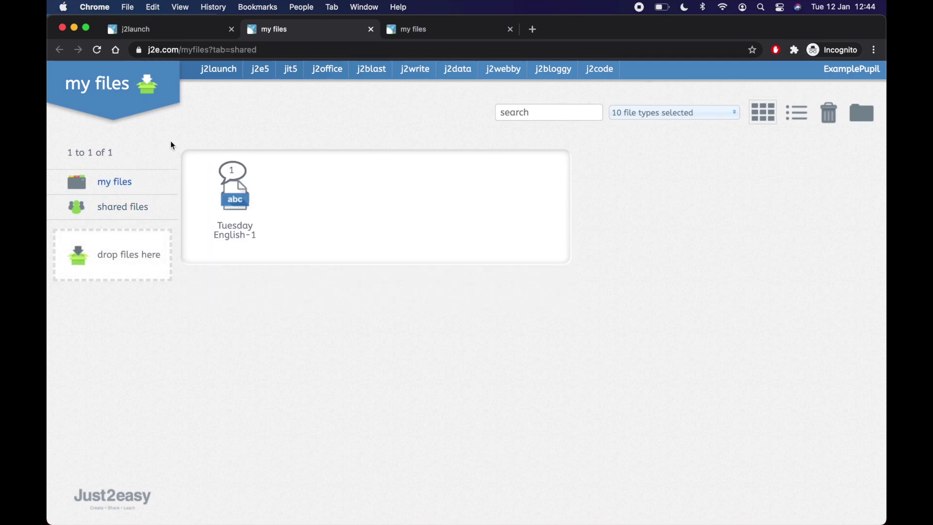
mouse_move(273, 204)
left_click(372, 30)
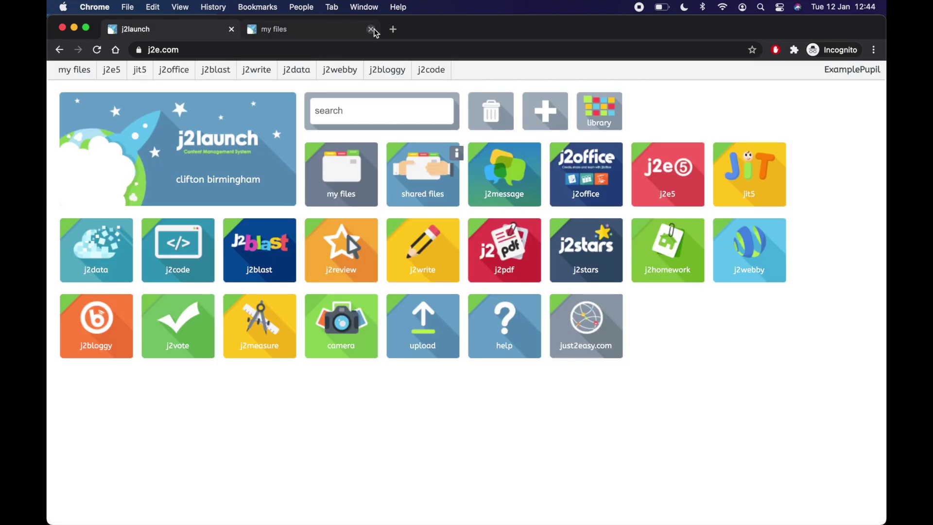
Step: Close the last my files tab and launch j2message from the dashboard
left_click(371, 30)
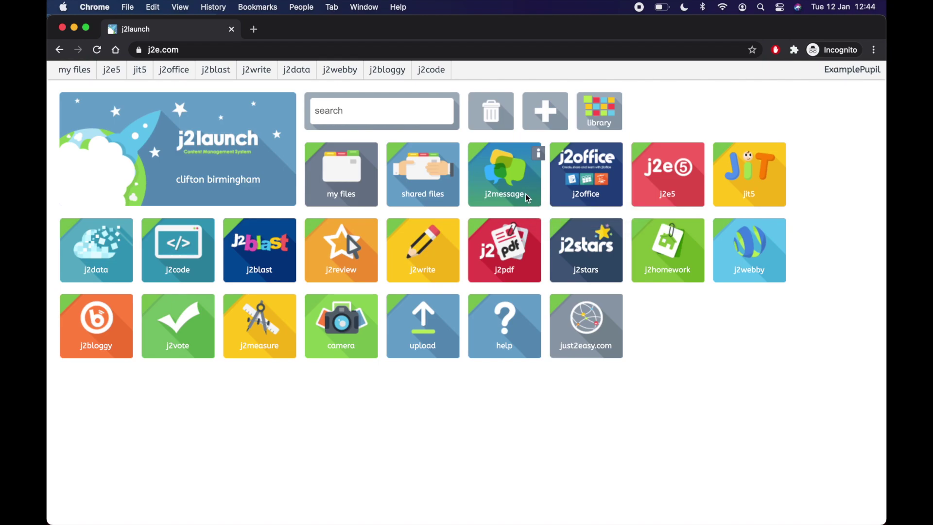
left_click(526, 193)
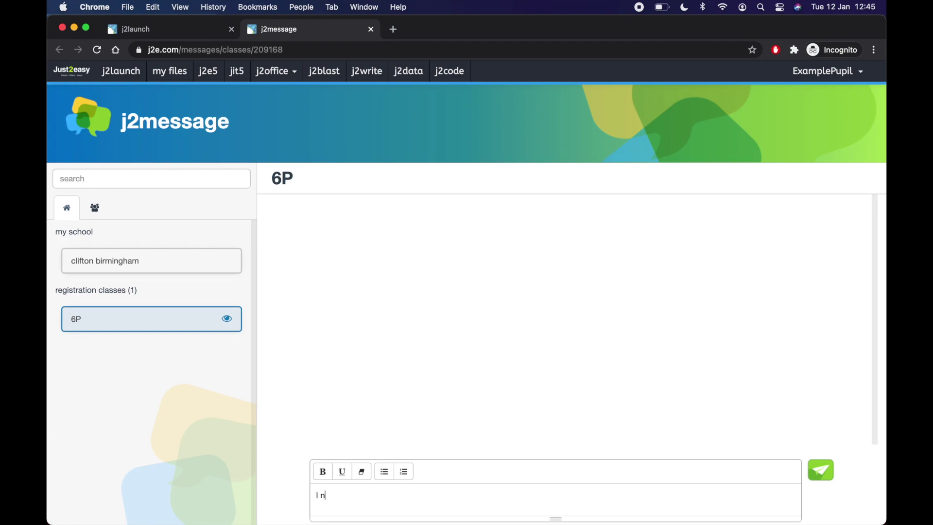
Step: Post 'I need help with my Maths learning for Tuesday' to 6P, then decline deleting it
type("eed ")
type("help with my m")
type("Maths")
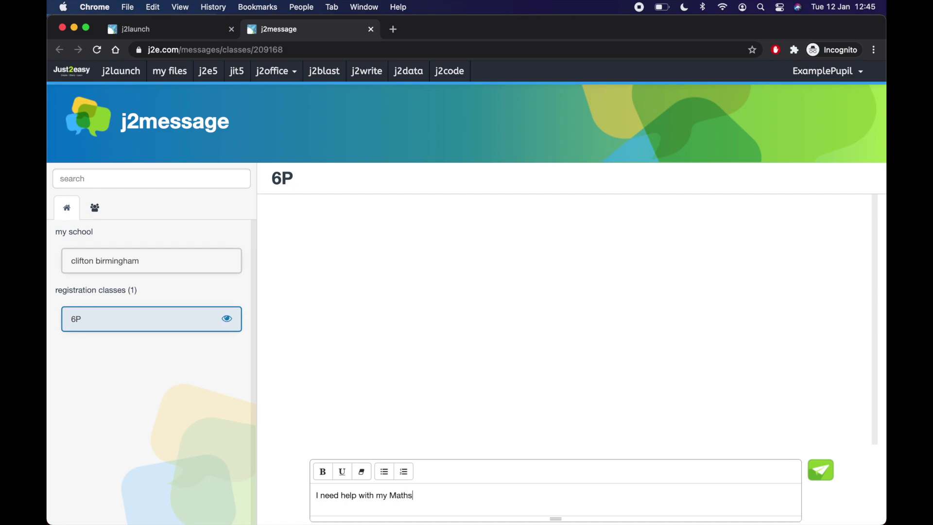
type(" learning for Tuesday")
left_click(821, 471)
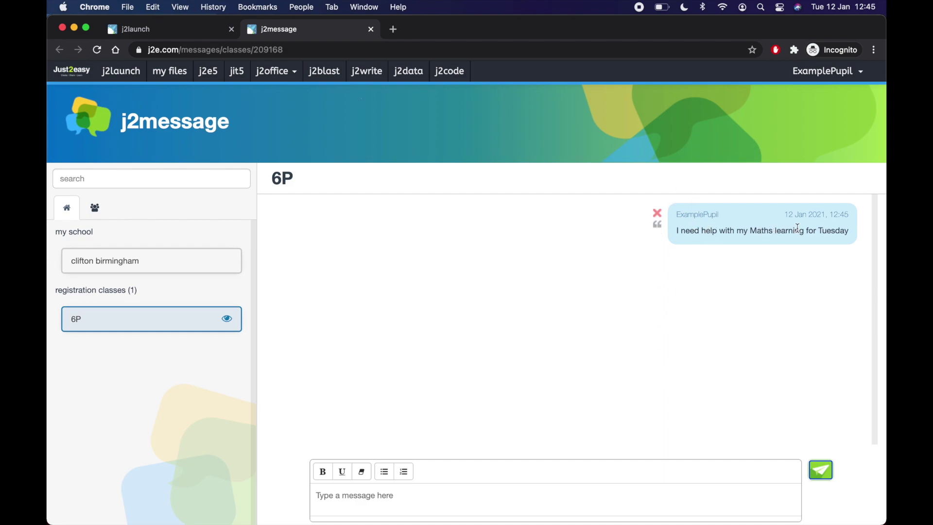
left_click(658, 214)
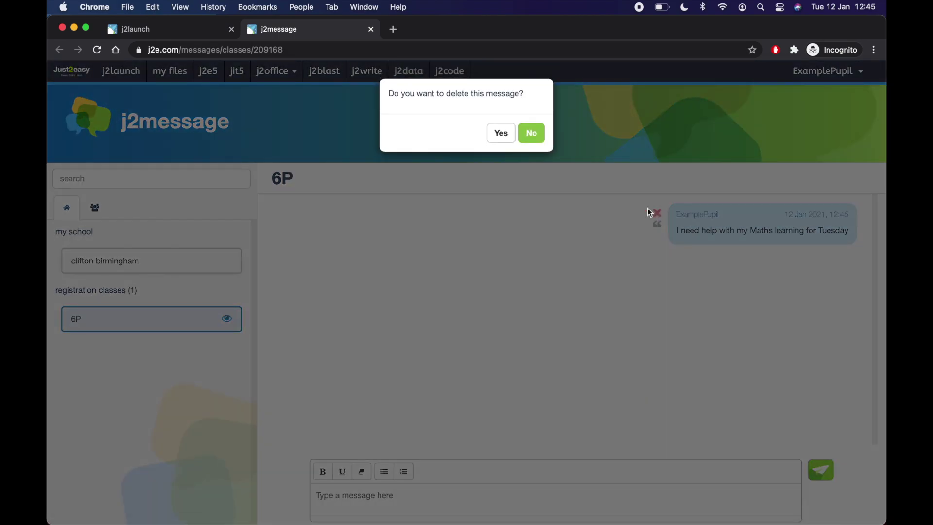
left_click(532, 134)
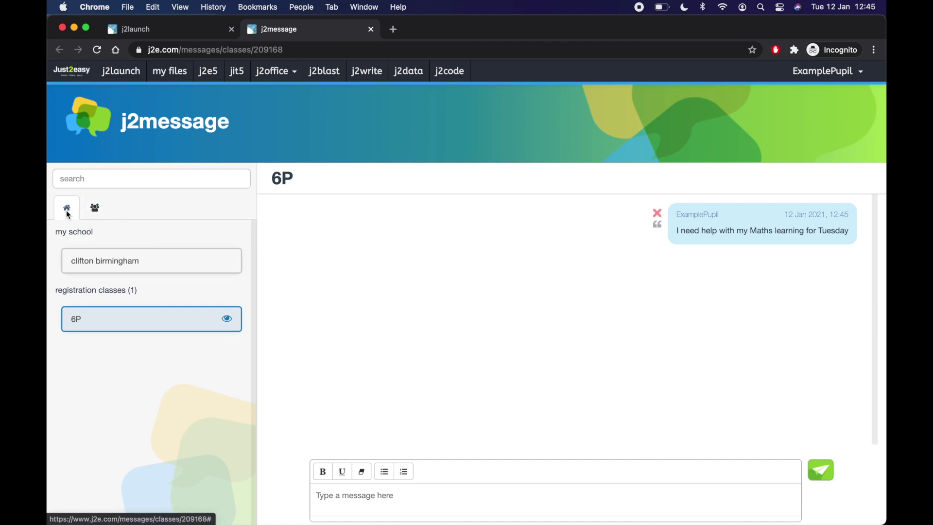
Step: Search the people list for the teacher and open their private conversation
left_click(96, 212)
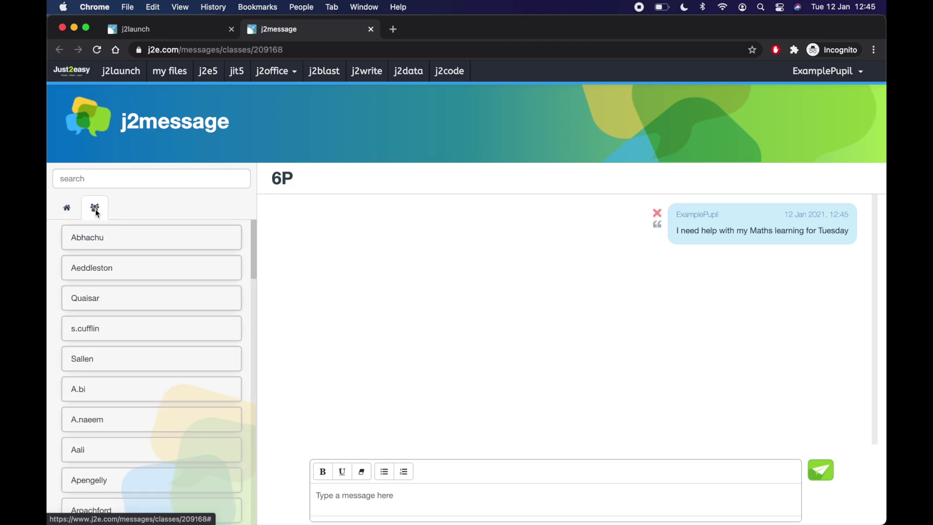
scroll(129, 329, "down", 5)
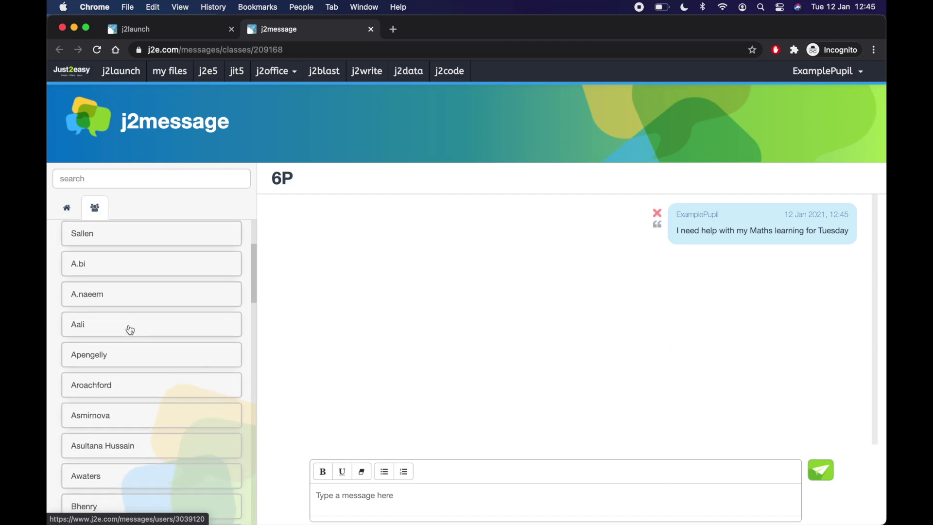
left_click(112, 182)
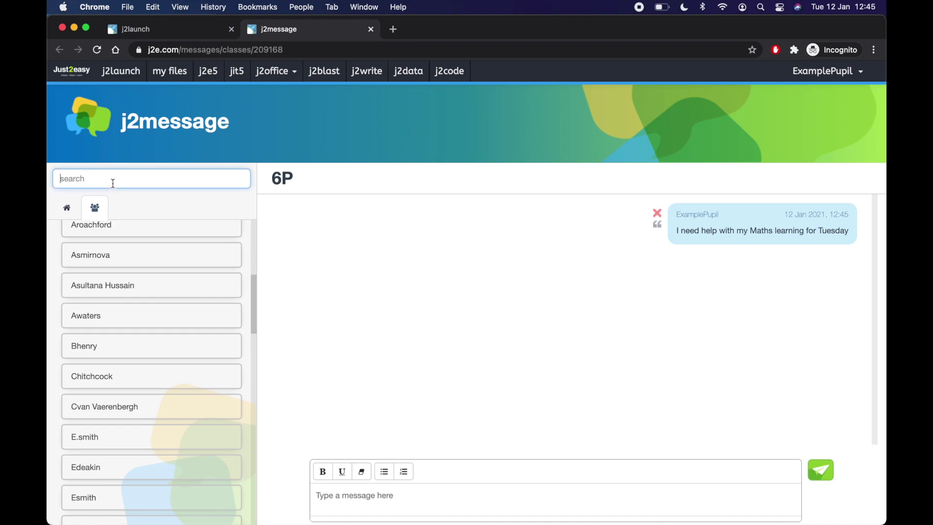
type("powe")
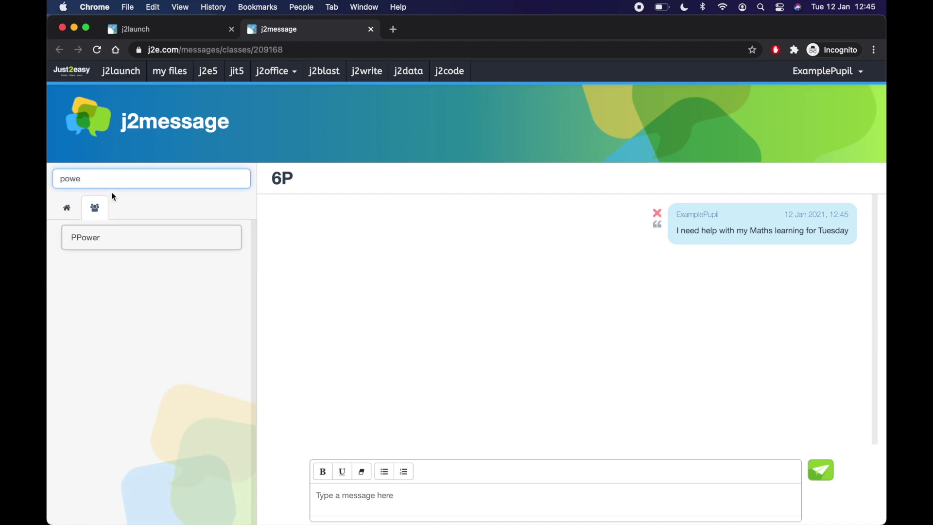
left_click(104, 237)
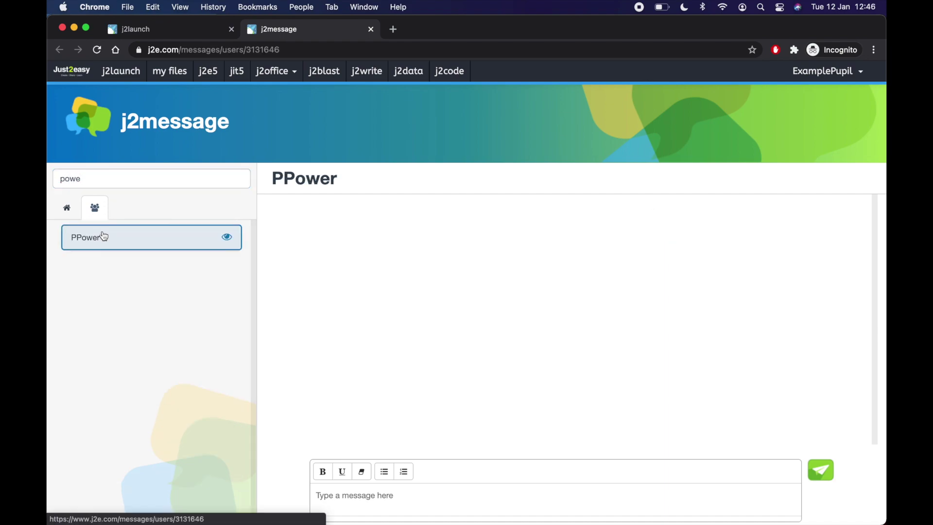
Step: Send 'Will you please help me with today's Science?' and return to the j2launch page
left_click(390, 505)
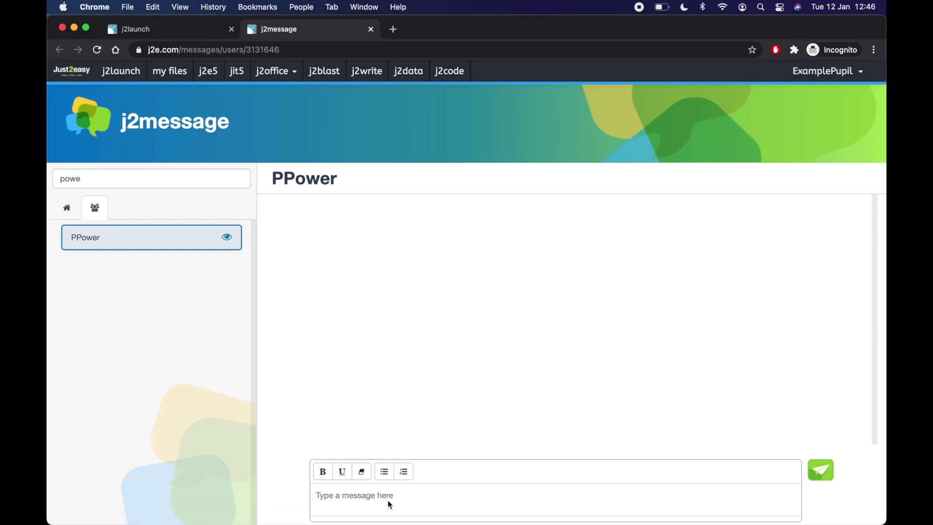
type("Will you please help me with ")
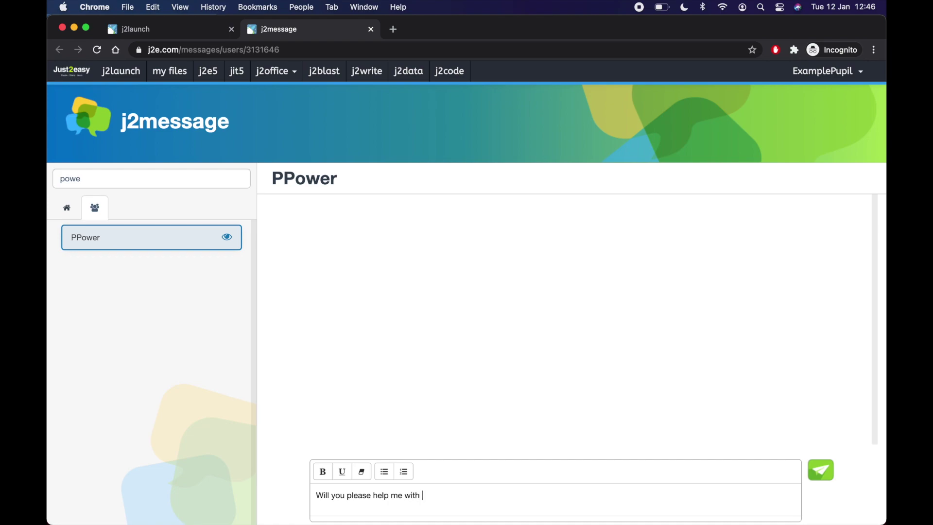
type("today's Science?")
left_click(821, 471)
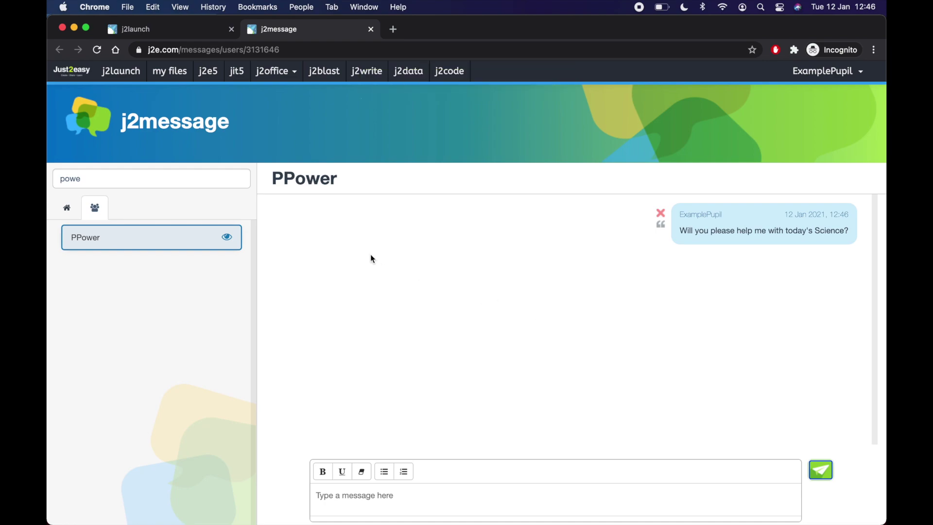
left_click(195, 37)
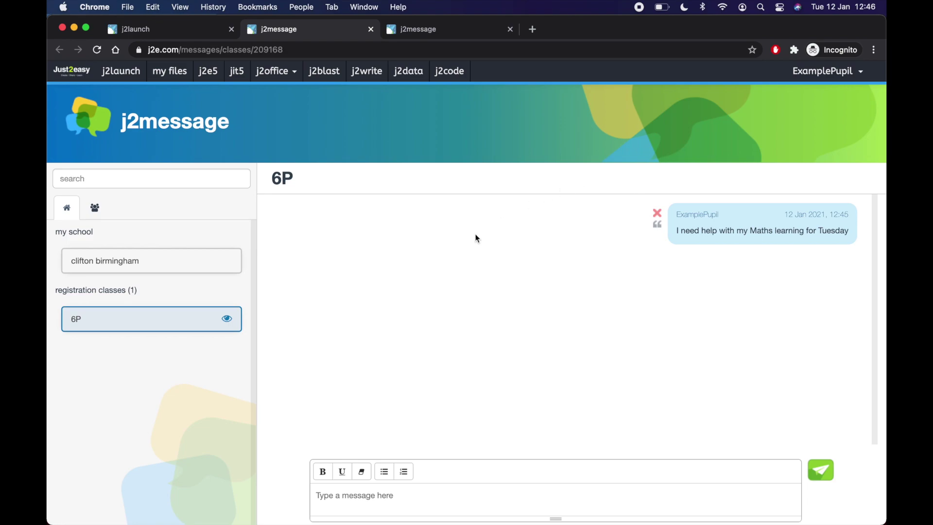
Step: Reopen the teacher's conversation to check the Science request, then return to j2launch
left_click(96, 208)
left_click(101, 179)
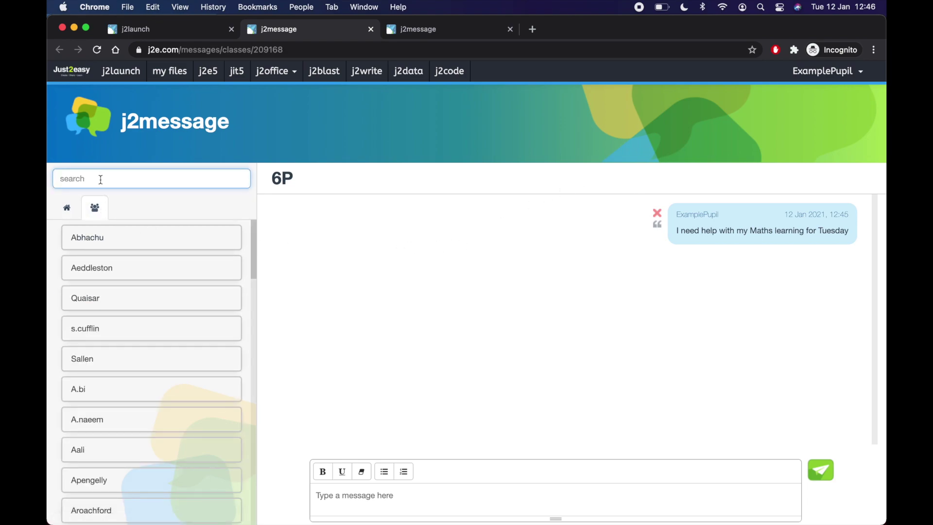
type("pow")
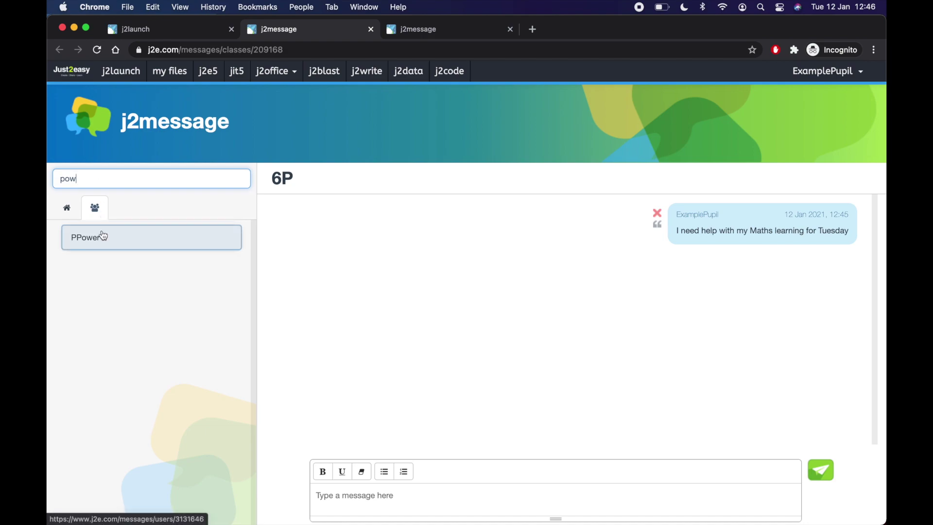
left_click(103, 237)
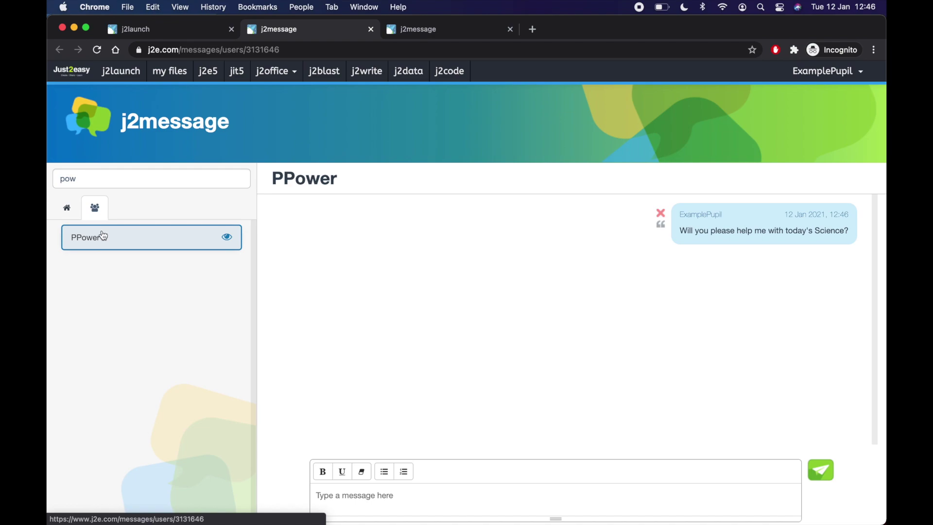
left_click(197, 25)
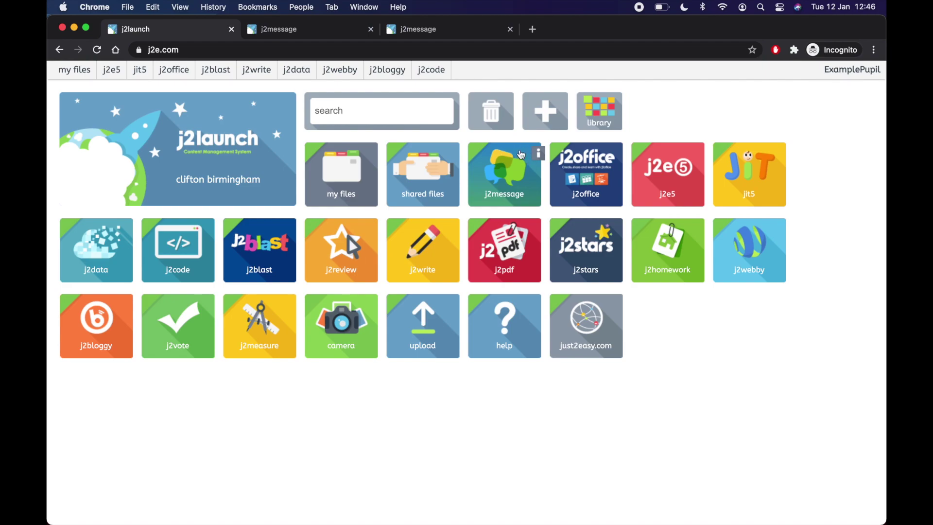
mouse_move(522, 155)
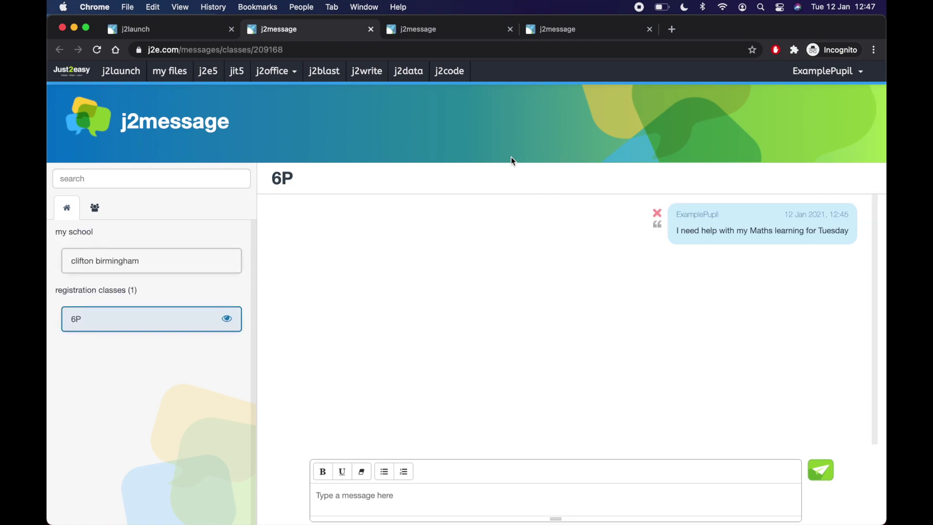
key("super+w")
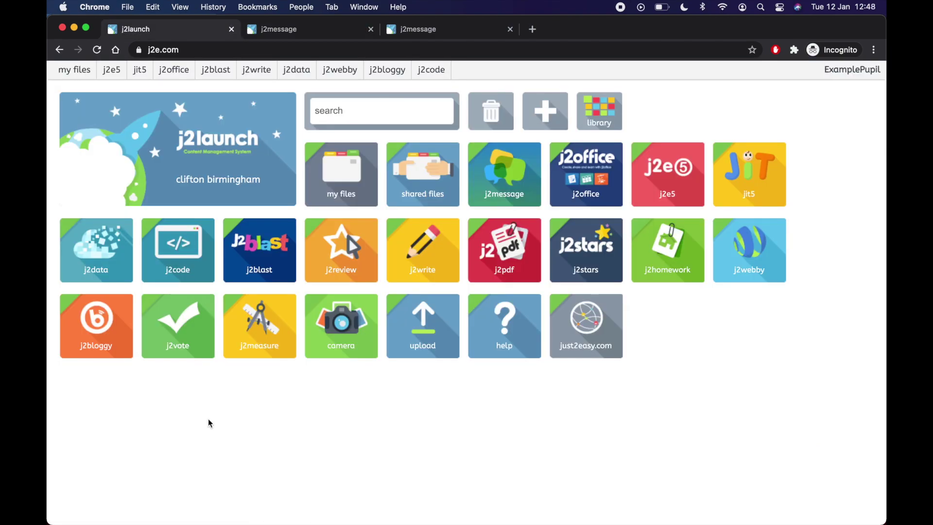
Step: Open This Weeks Timetable.pdf from the shared 6P > Home Learning folder
left_click(434, 190)
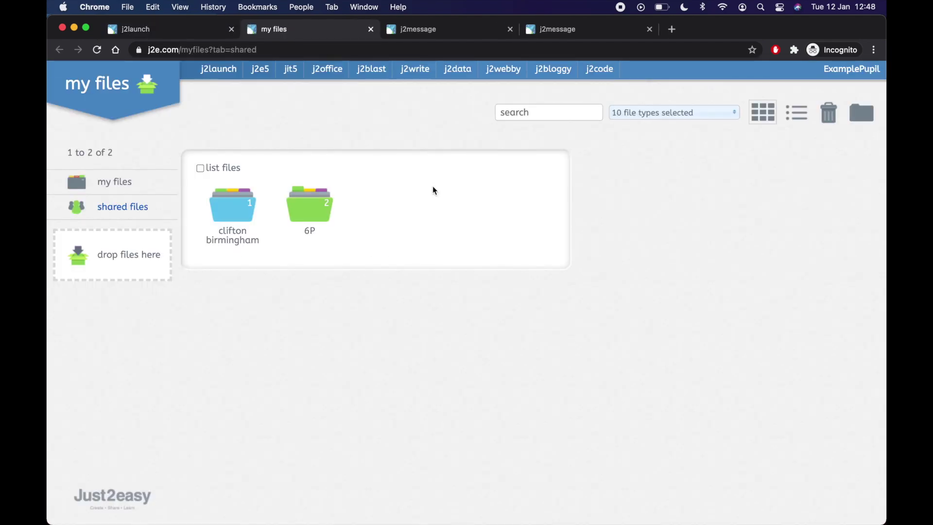
left_click(317, 201)
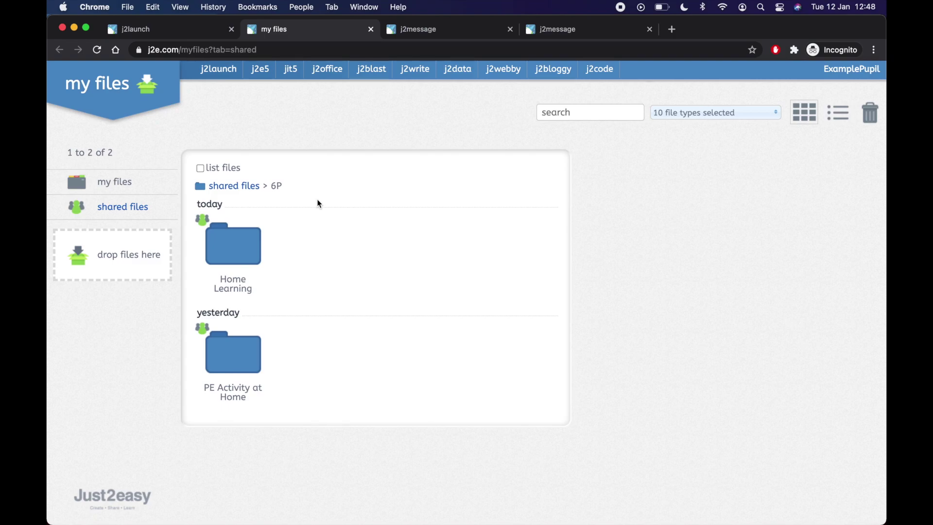
left_click(233, 244)
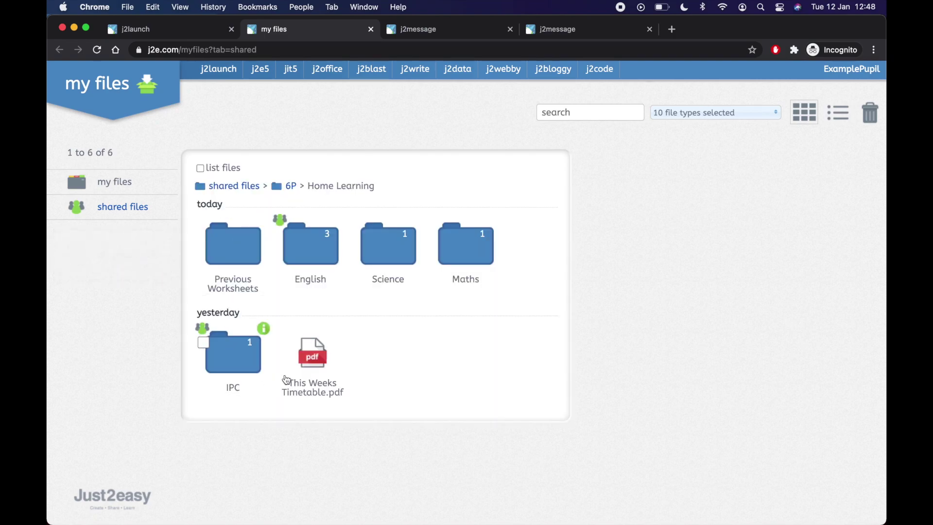
left_click(313, 356)
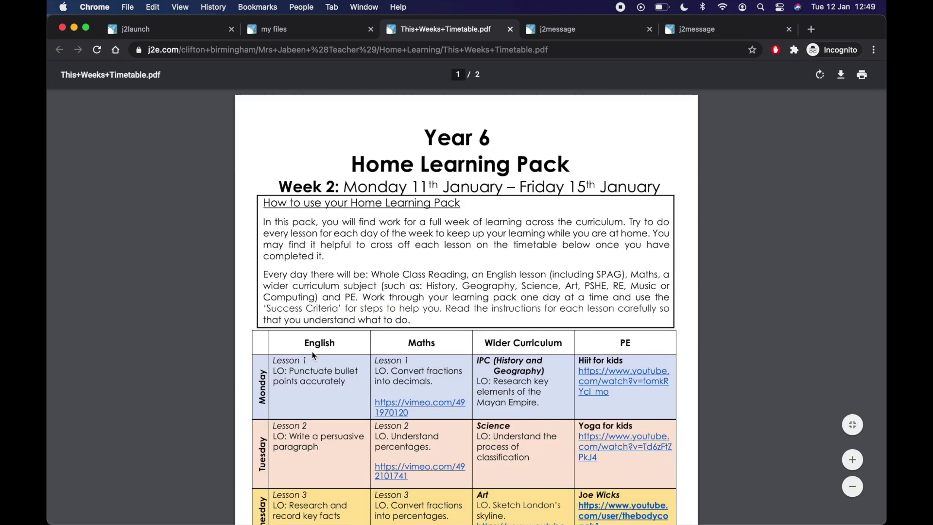
Step: Scroll through the timetable PDF, then close its viewer
scroll(491, 341, "down", 5)
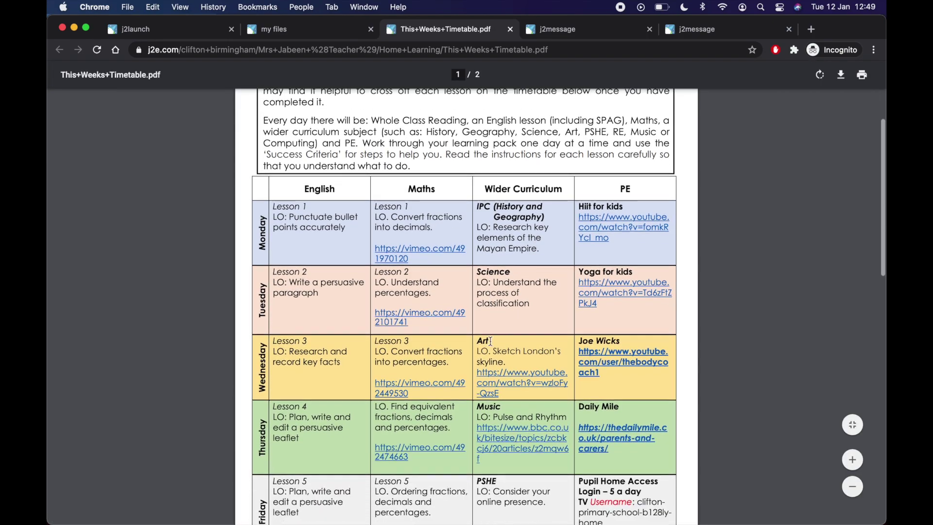
scroll(490, 341, "down", 1)
left_click(528, 281)
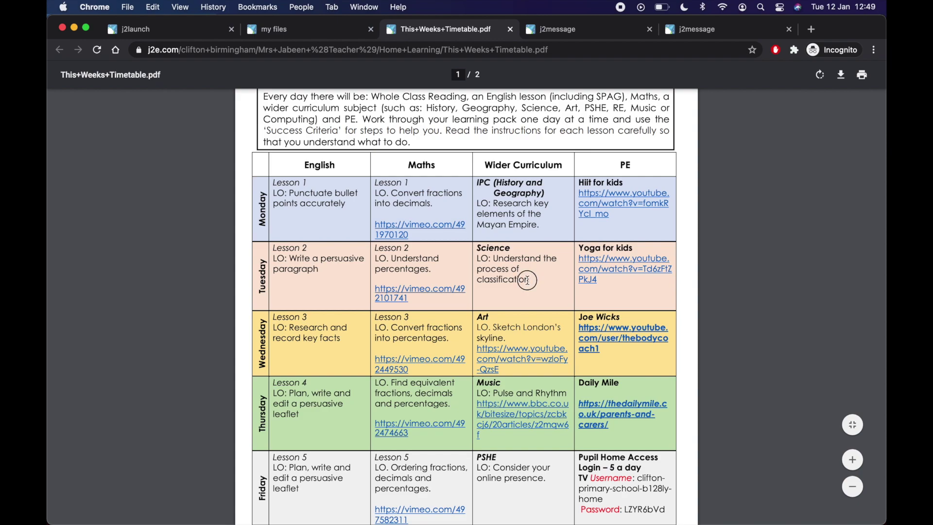
left_click_drag(527, 280, 534, 281)
scroll(537, 279, "up", 3)
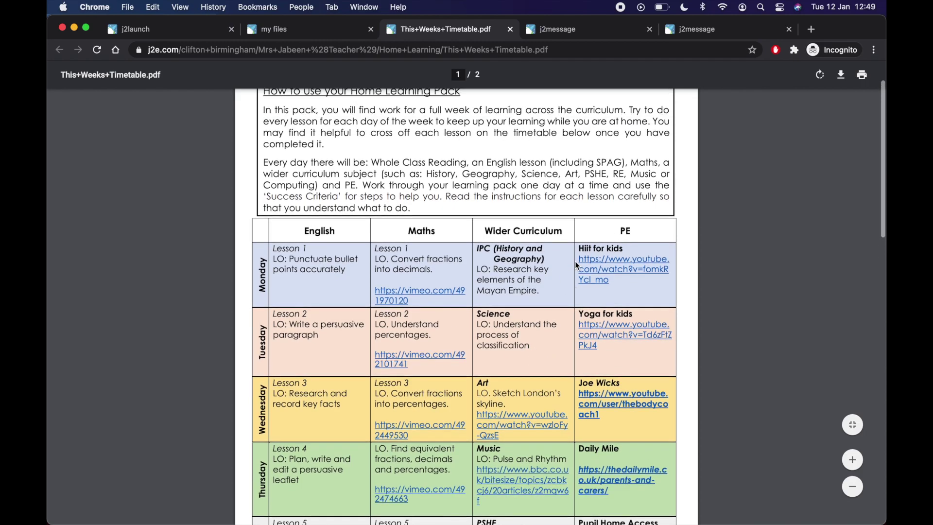
scroll(576, 261, "up", 5)
scroll(594, 225, "down", 10)
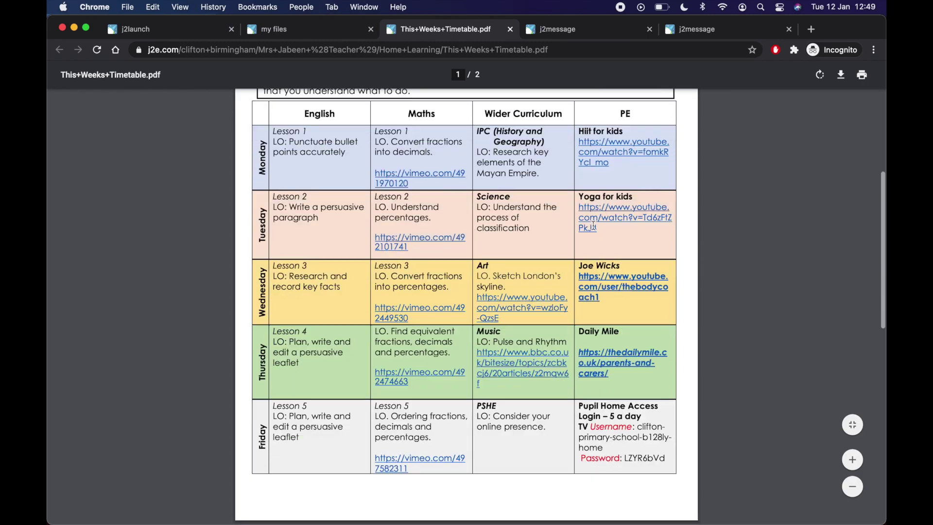
scroll(593, 225, "down", 3)
scroll(593, 225, "up", 10)
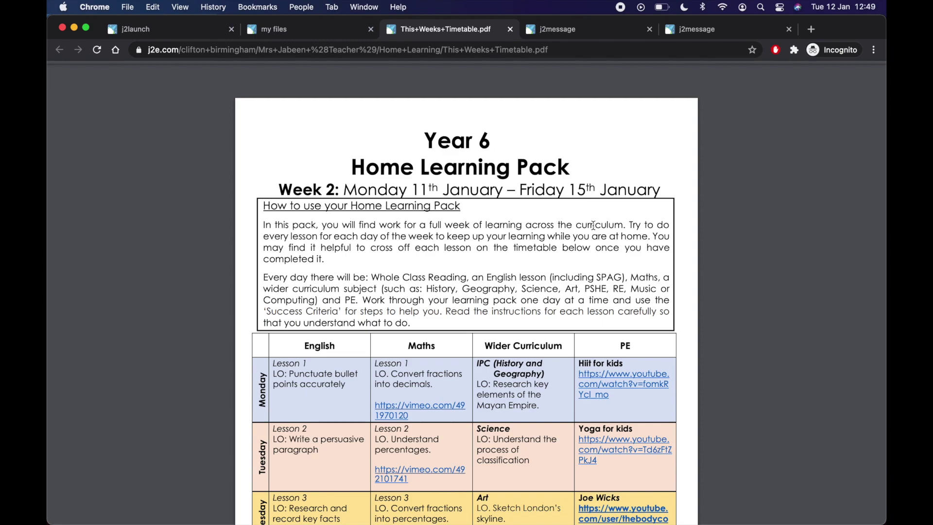
left_click(509, 29)
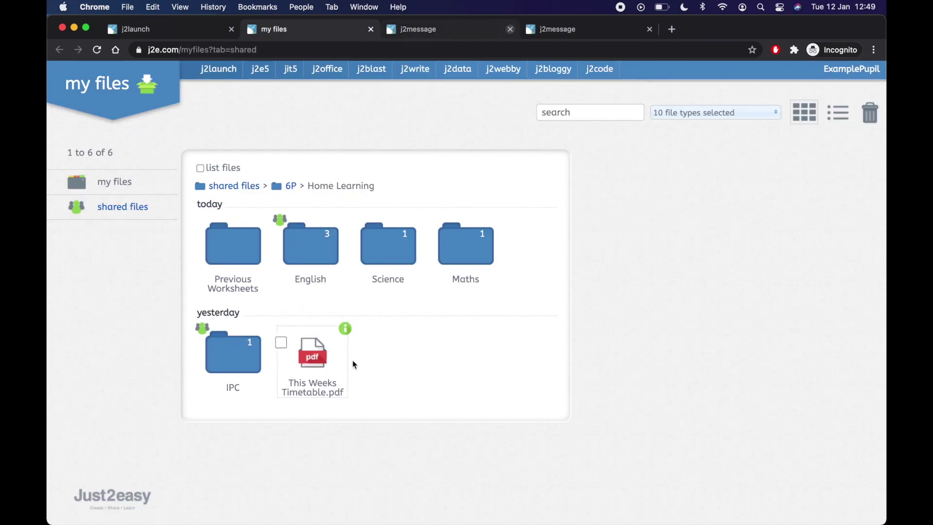
Step: Load This Weeks Timetable.pdf into the J2E editor with 'use in j2e...'
left_click(345, 330)
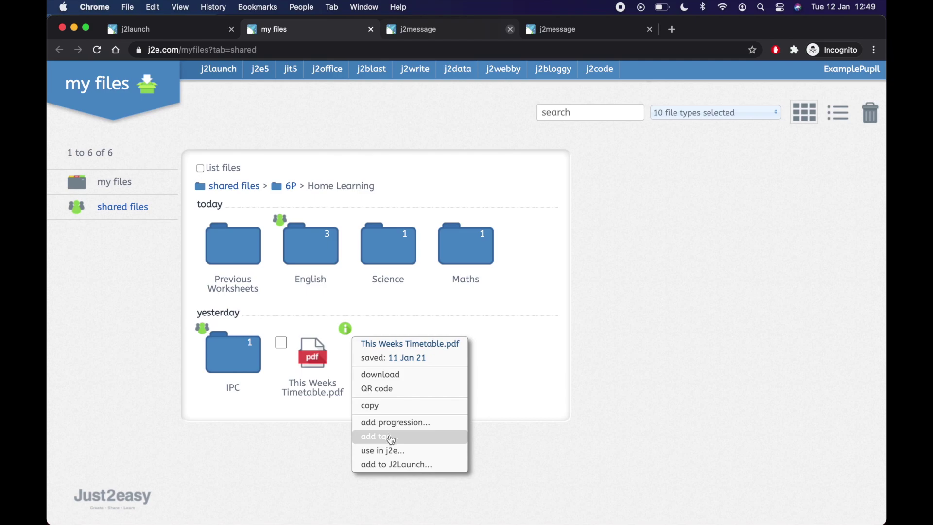
left_click(410, 458)
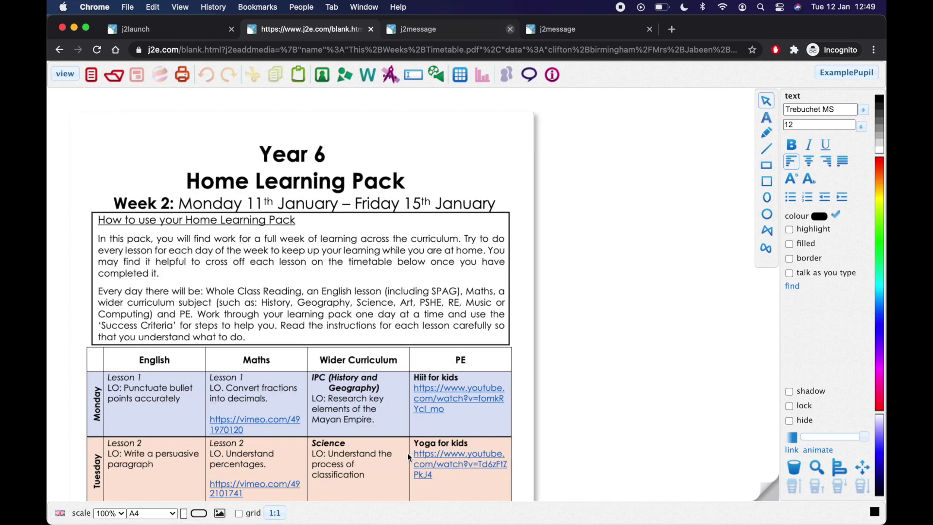
Step: Add a text box reading 'Complete' in Monday's English cell
scroll(452, 315, "down", 5)
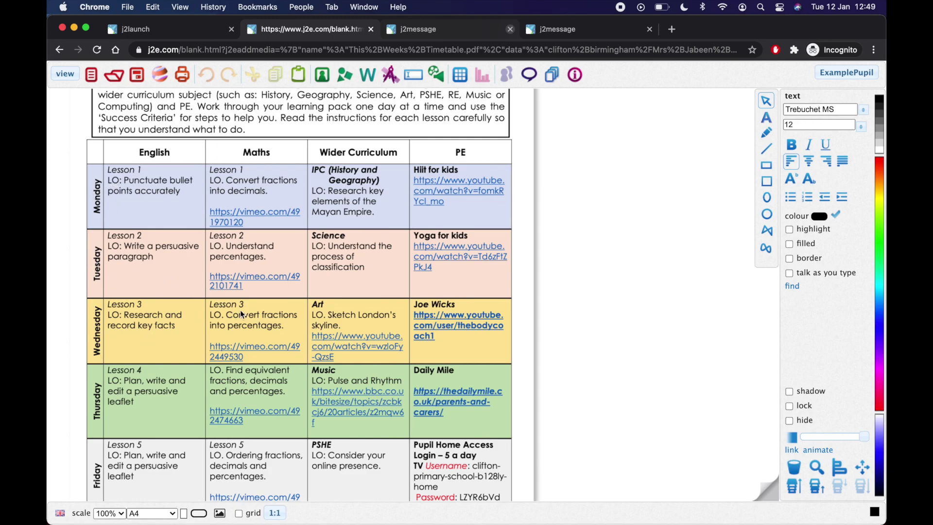
scroll(241, 315, "down", 1)
scroll(242, 315, "up", 2)
scroll(242, 315, "up", 1)
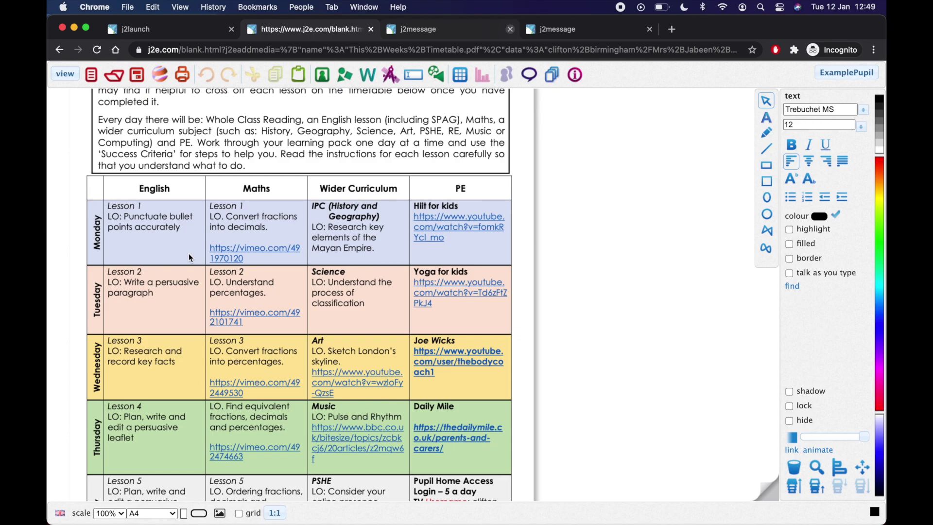
left_click(119, 243)
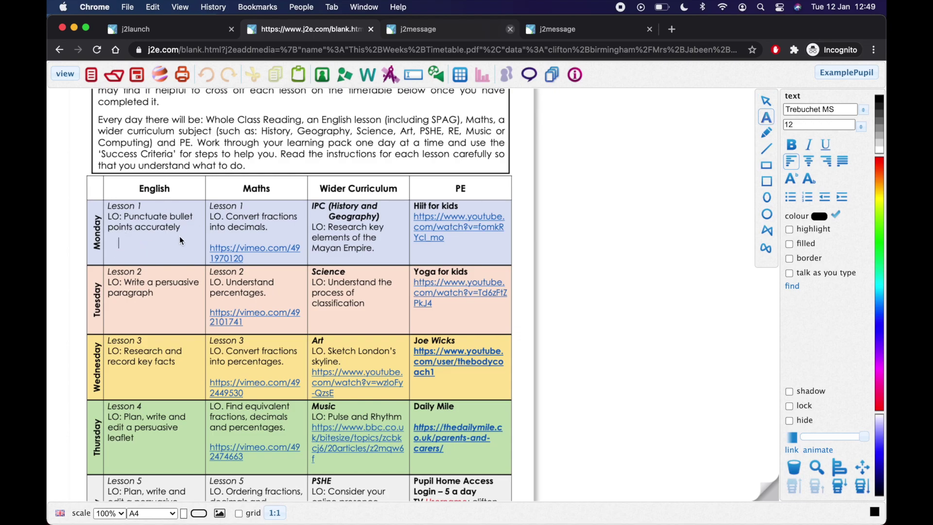
type("COmplt")
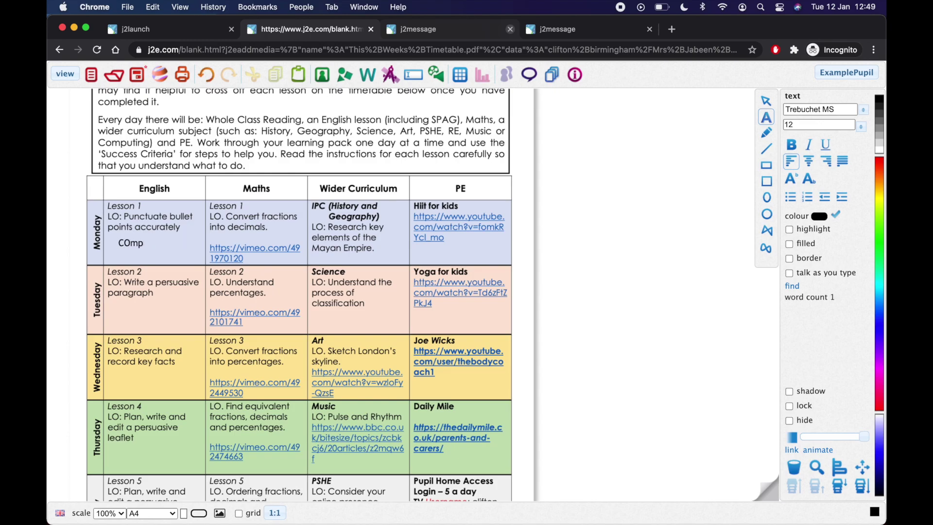
key("BackSpace")
key("BackSpace")
key("BackSpace")
type("omplete")
left_click_drag(161, 240, 118, 241)
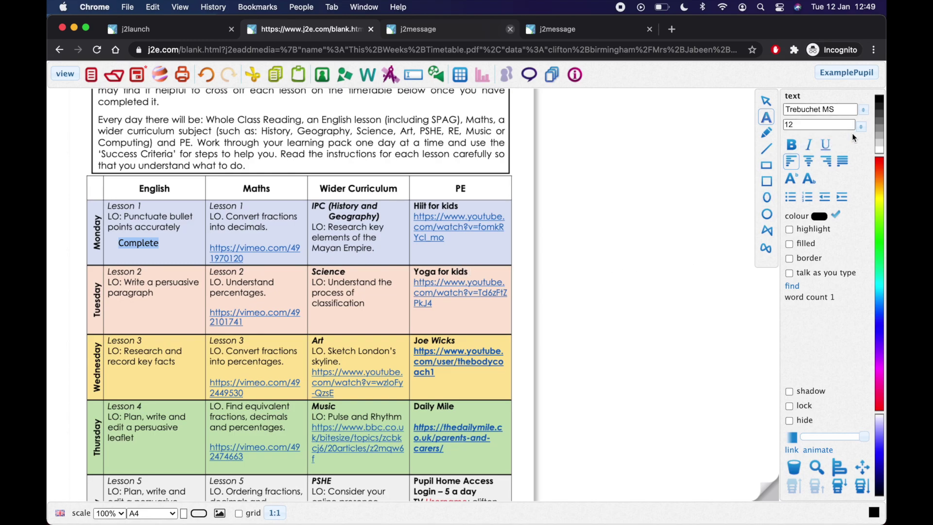
Step: Format Monday's 'Complete' as size 20 blue text with a yellow highlight
left_click(831, 126)
key("BackSpace")
key("BackSpace")
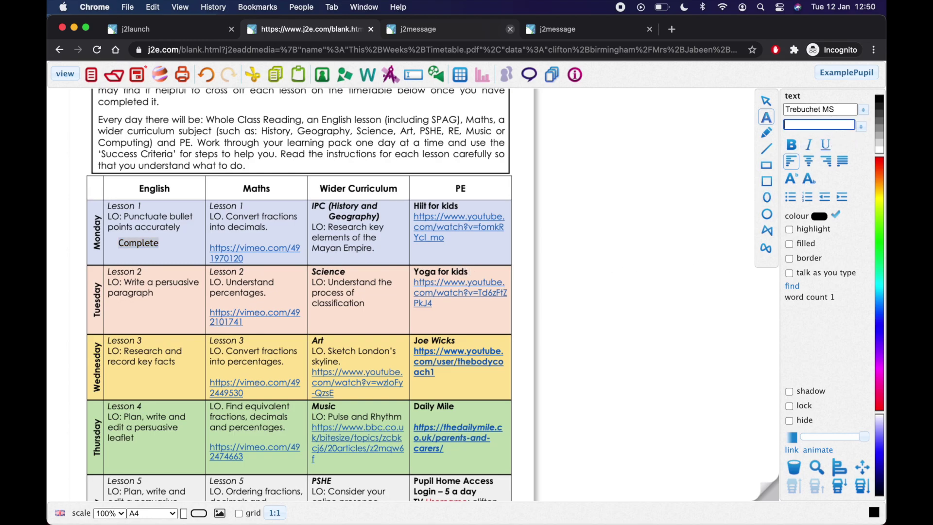
key("Return")
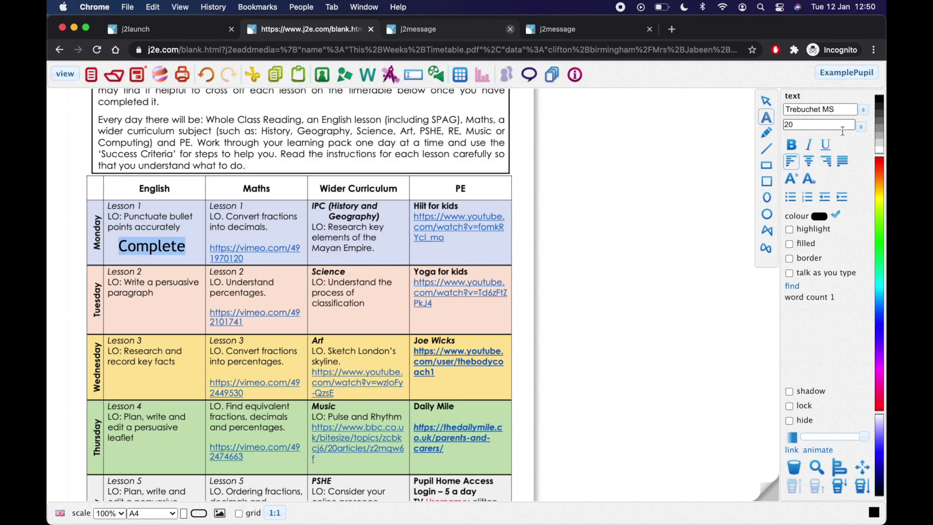
left_click(879, 168)
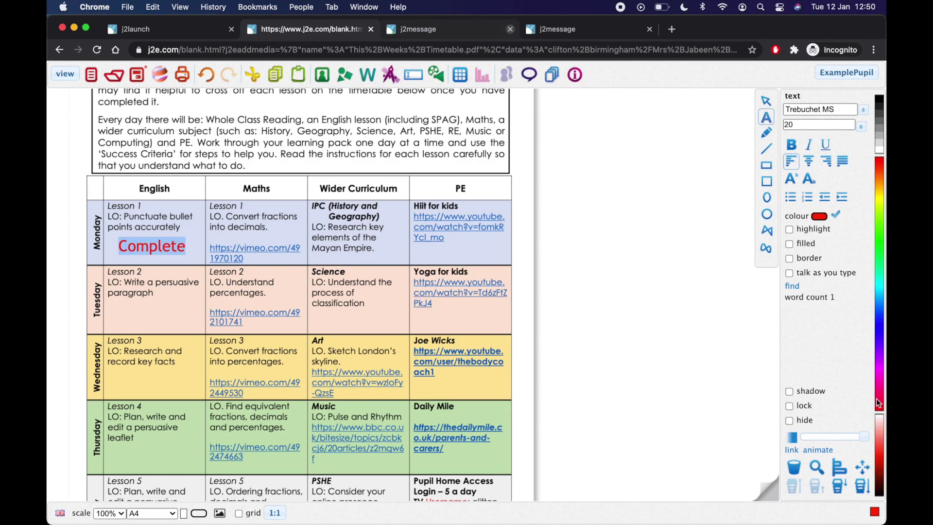
left_click(878, 321)
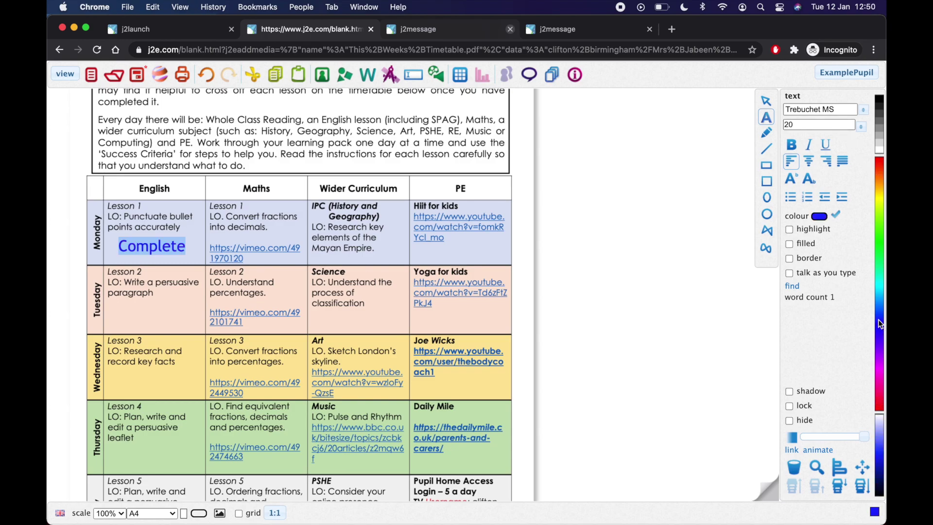
left_click(791, 229)
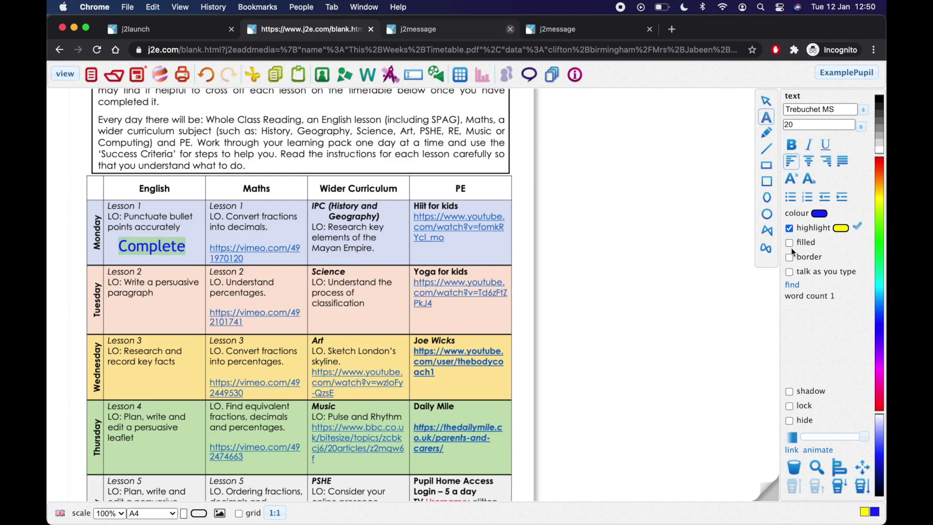
left_click(184, 246)
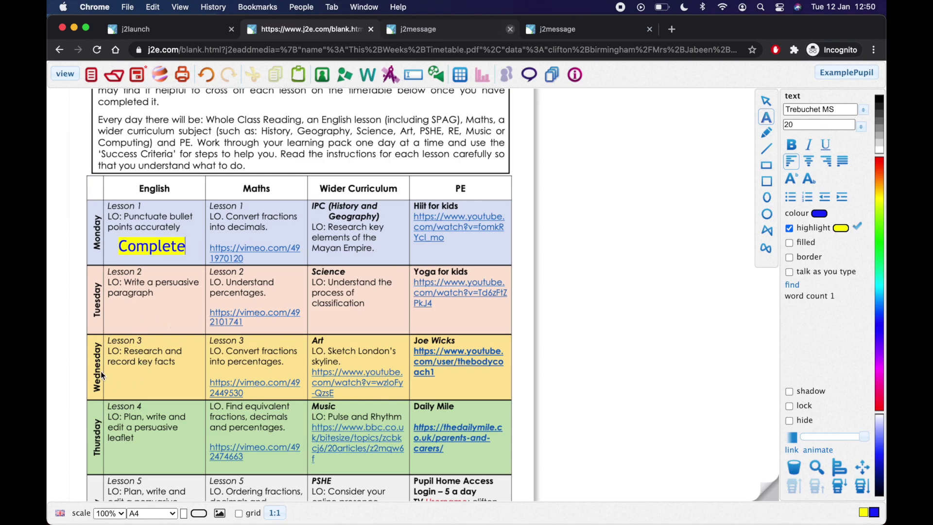
Step: Add 'Complete' in Wednesday's English cell at size 20 with a dark blue highlight
left_click(129, 384)
type("Complete")
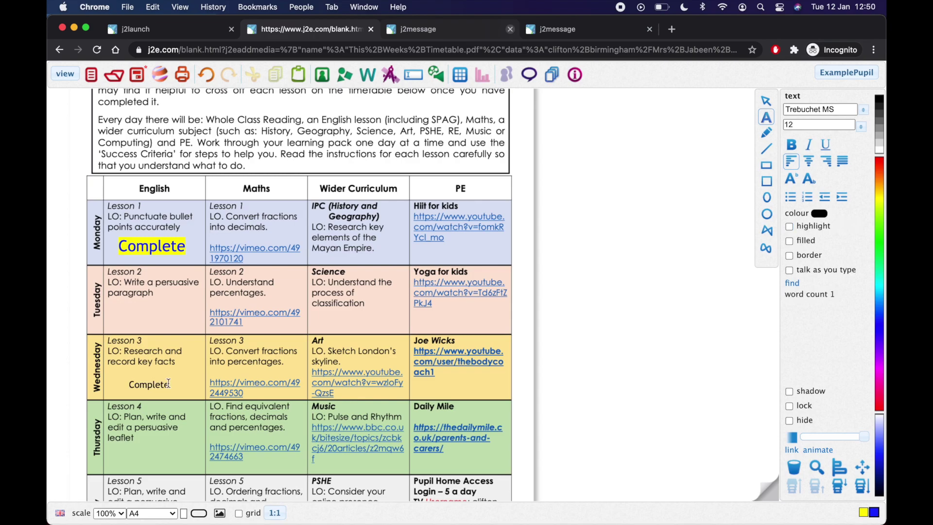
left_click_drag(168, 384, 127, 384)
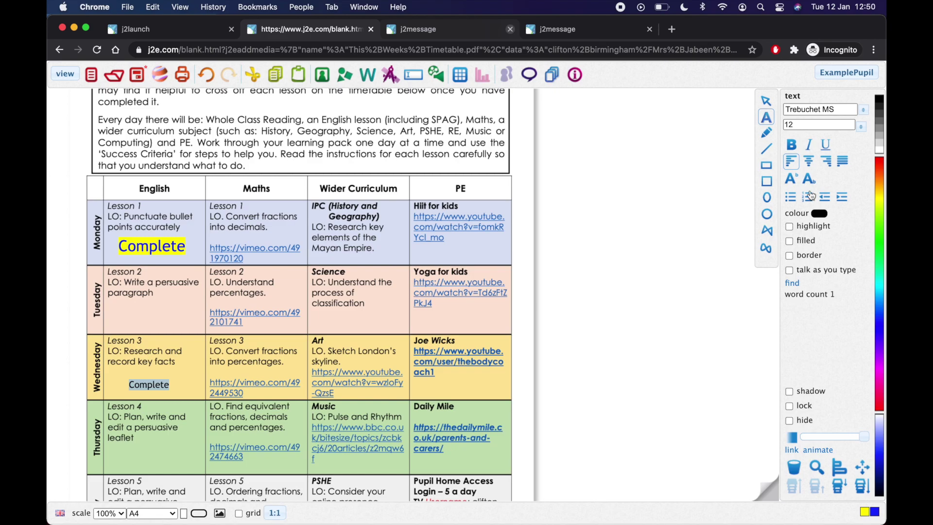
left_click(836, 123)
key("BackSpace")
key("BackSpace")
type("20")
key("Return")
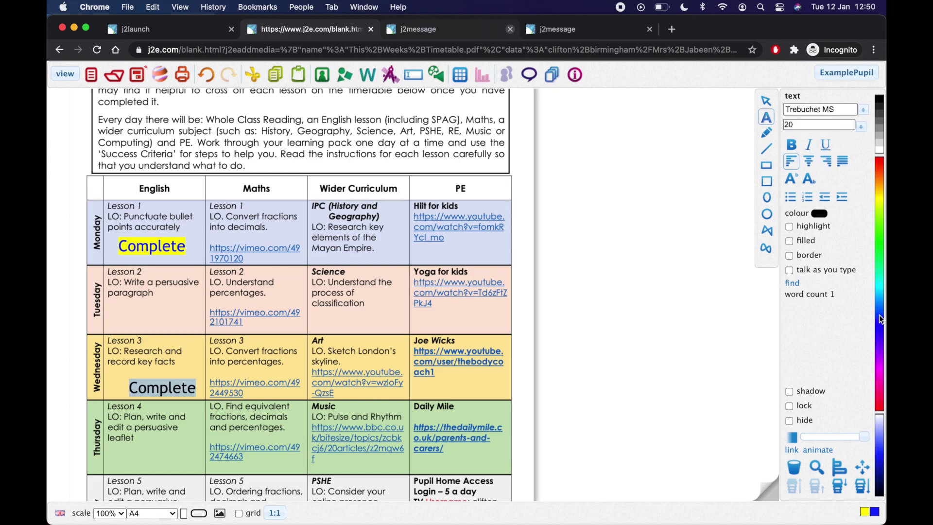
left_click(880, 315)
left_click(881, 324)
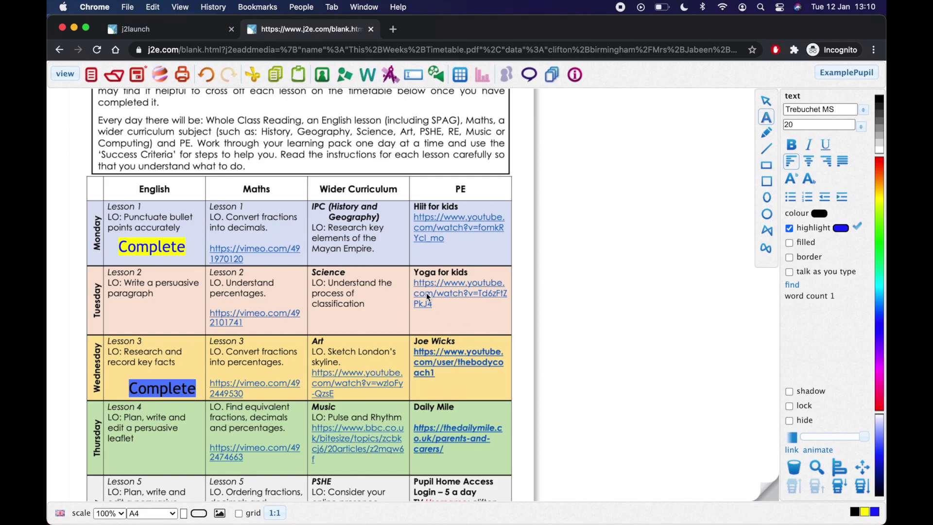
Step: Save the marked-up timetable as 'Home learning timetable' and close the editor
left_click(139, 77)
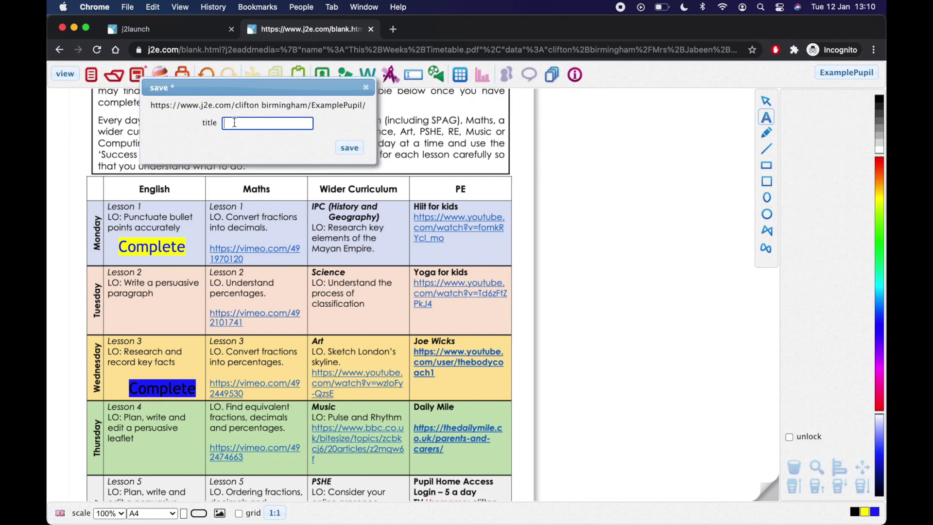
type("Home le")
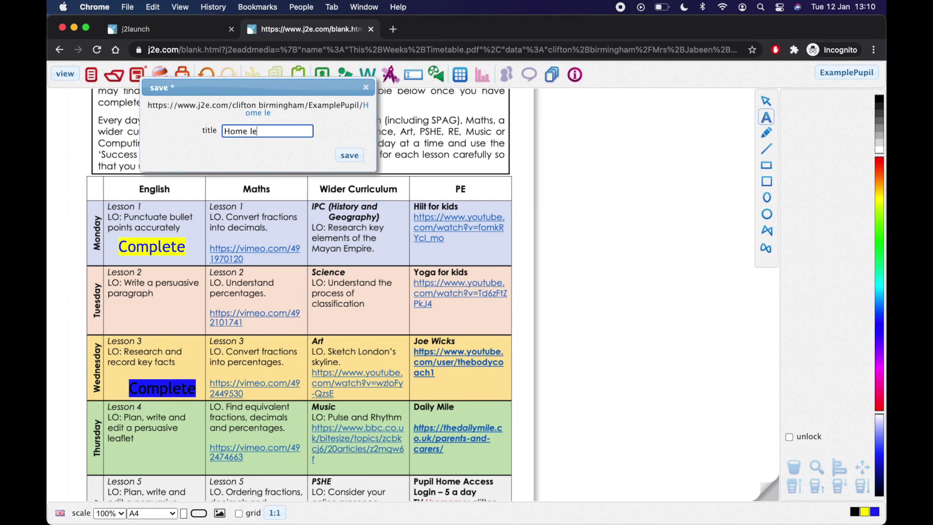
type("arning timetable")
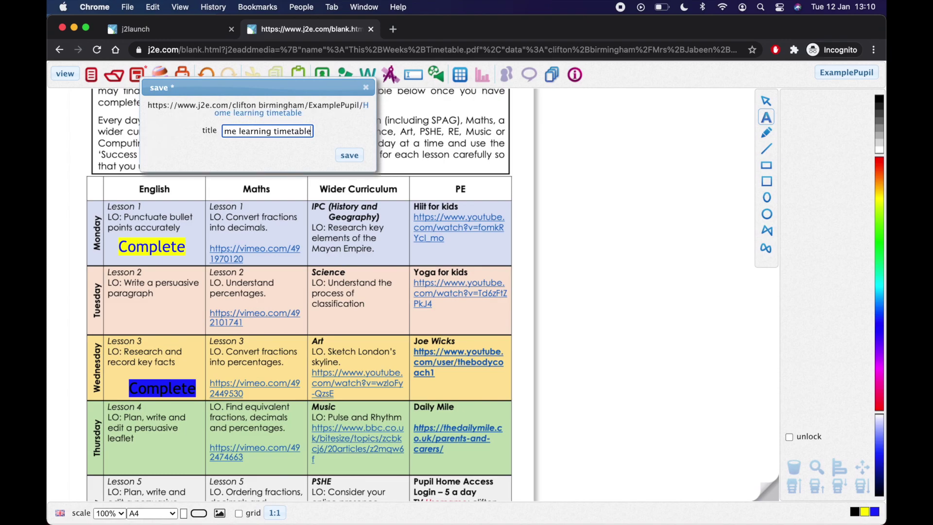
left_click(350, 154)
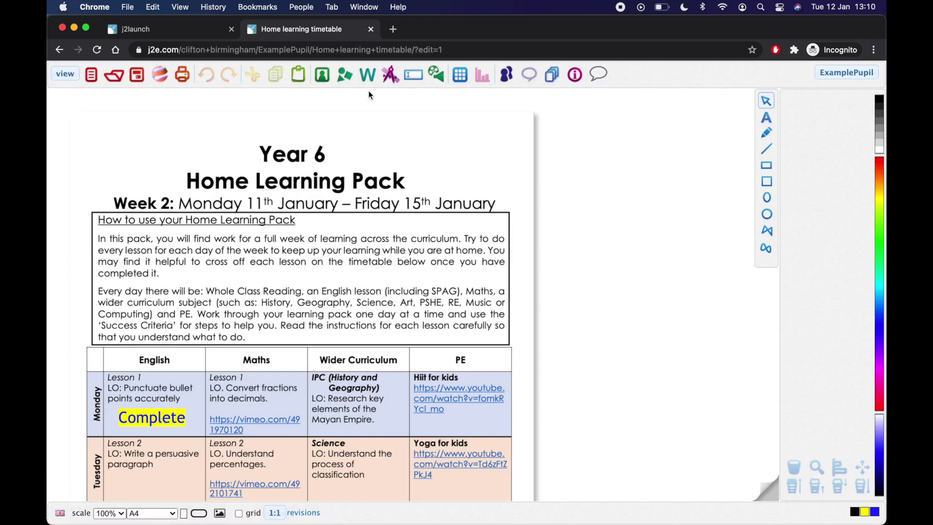
left_click(371, 29)
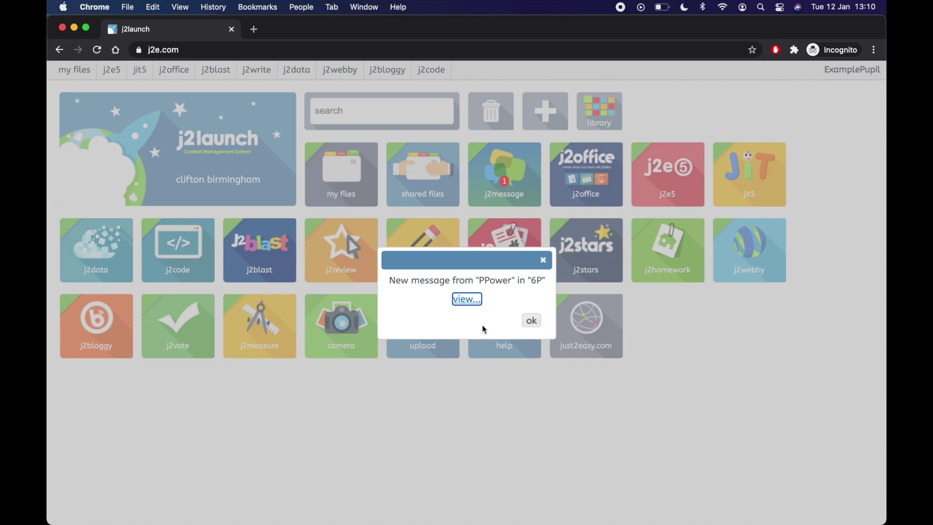
Step: Dismiss the new-message notice from 6P
left_click(544, 260)
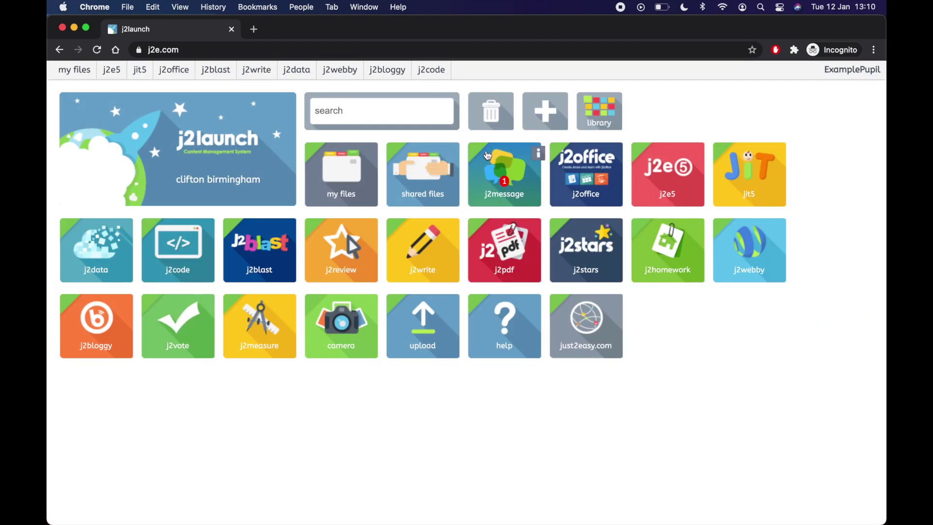
mouse_move(536, 152)
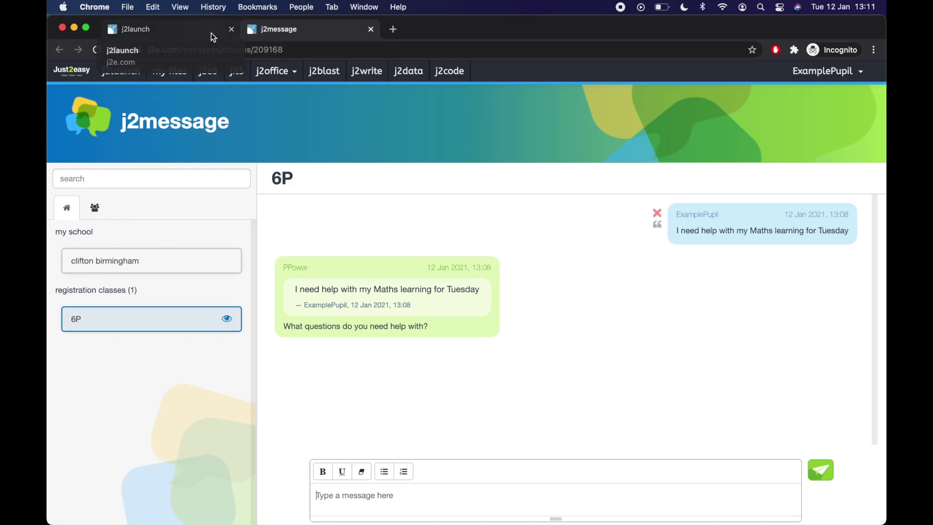
Step: Close messages, view the saved Home learning timetable, then return to My Files
left_click(370, 30)
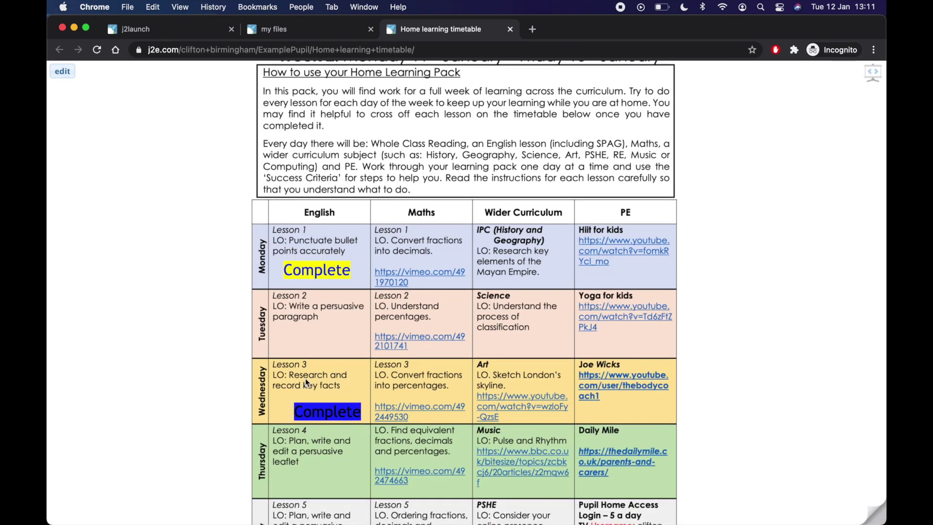
scroll(284, 327, "up", 3)
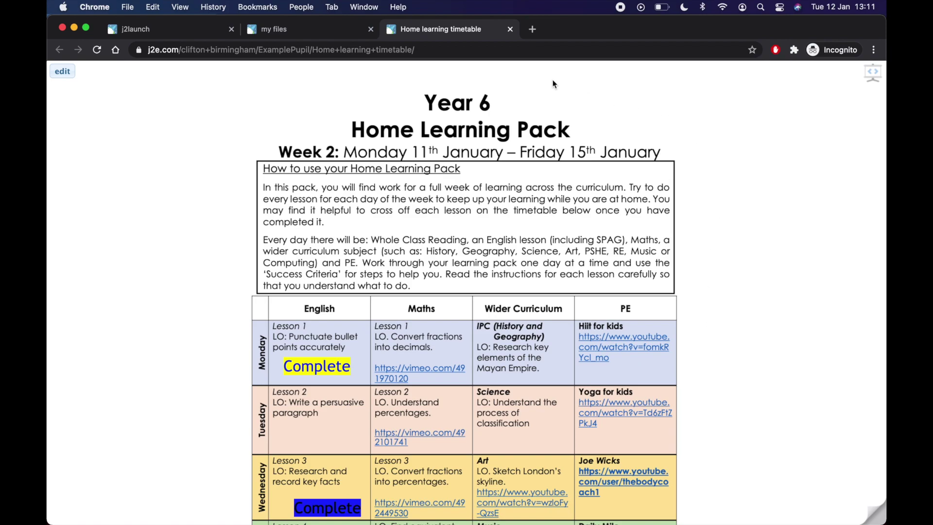
left_click(511, 29)
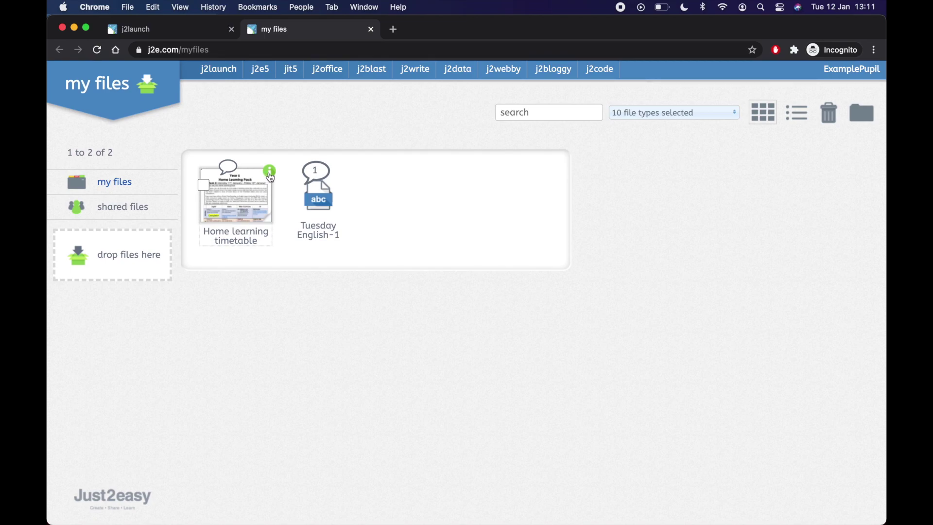
Step: Check the options menu for the Home learning timetable file in My Files, then dismiss it
left_click(270, 175)
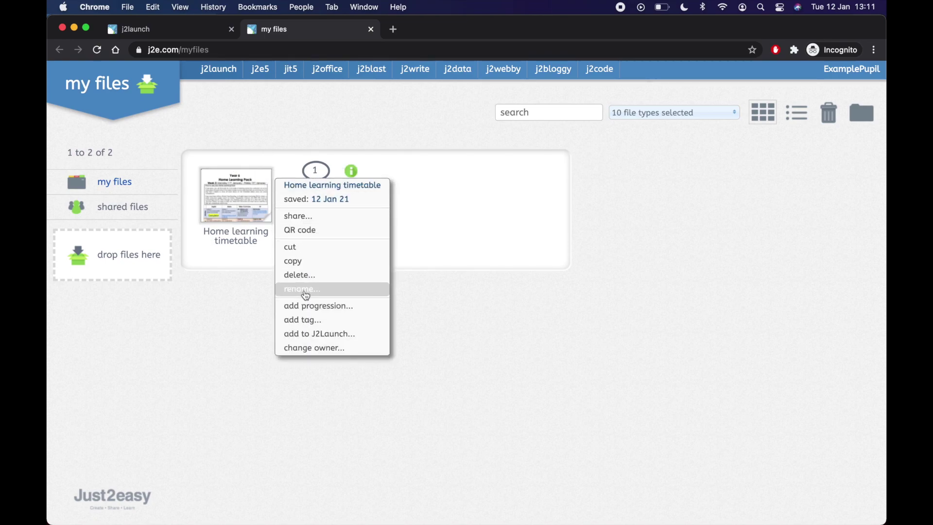
left_click(247, 262)
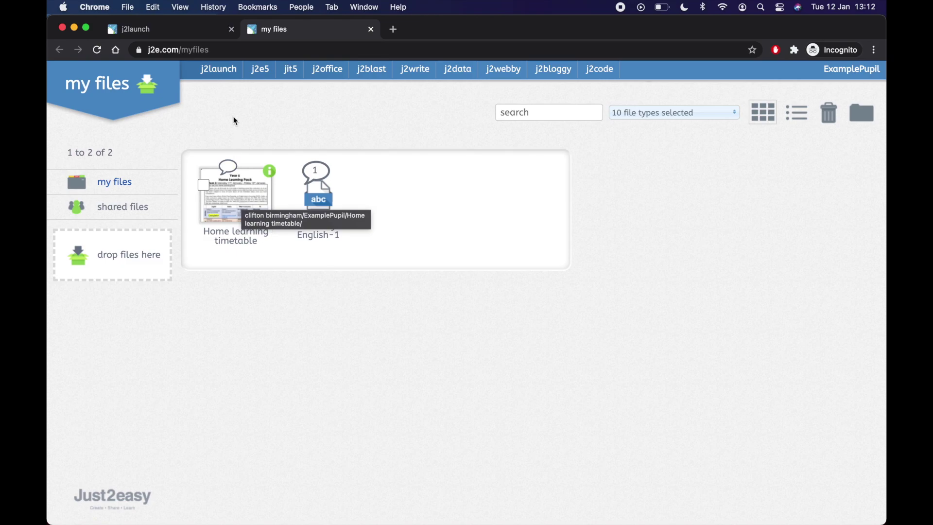
left_click(371, 29)
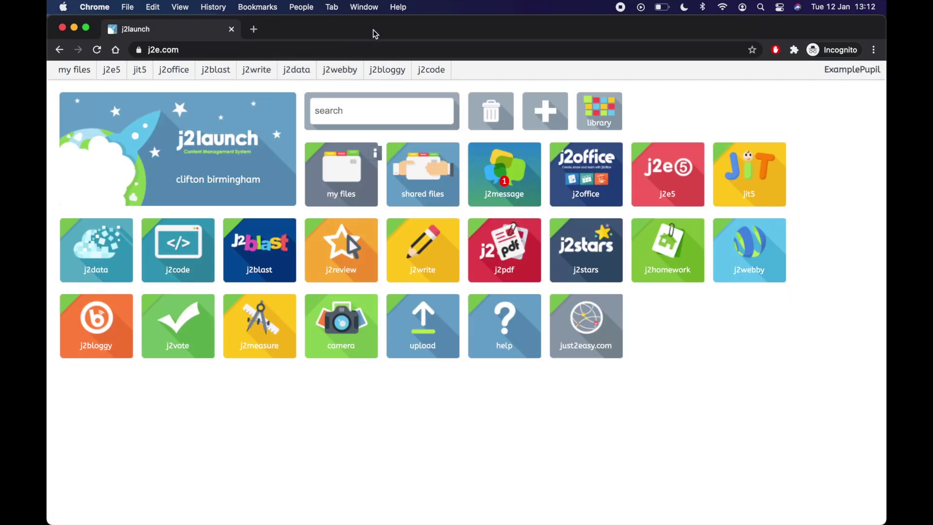